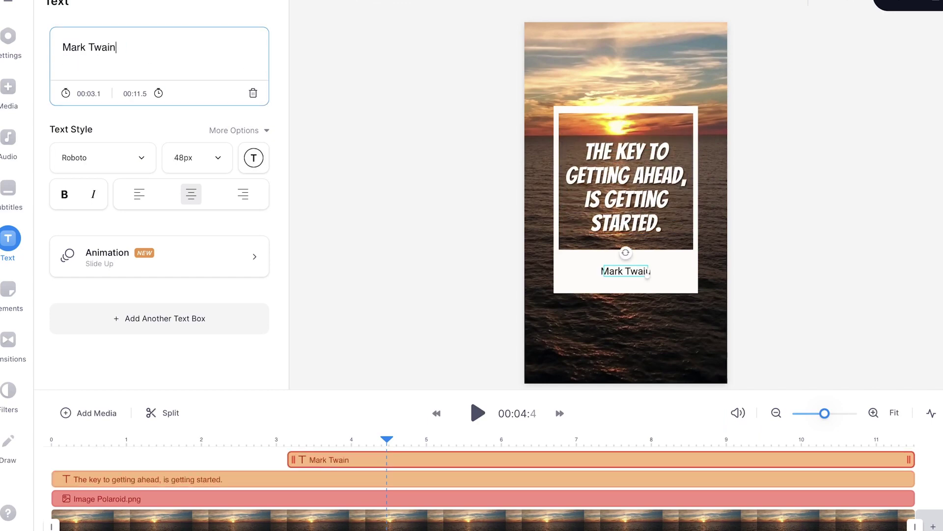
- Open the animation options for the "Mark Twain" text box
click(159, 256)
click(257, 135)
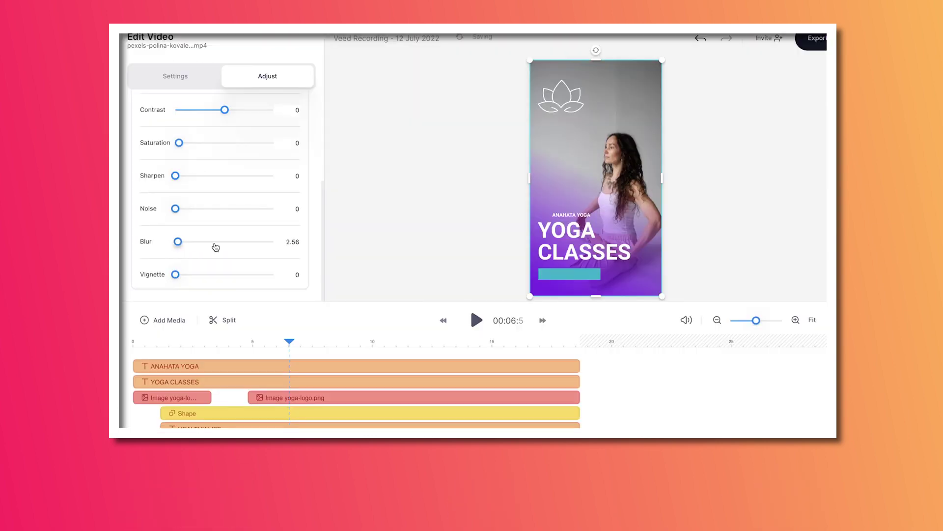
- Adjust the yoga clip's blur and drop the Rotate transition onto the timeline
drag(212, 249, 221, 280)
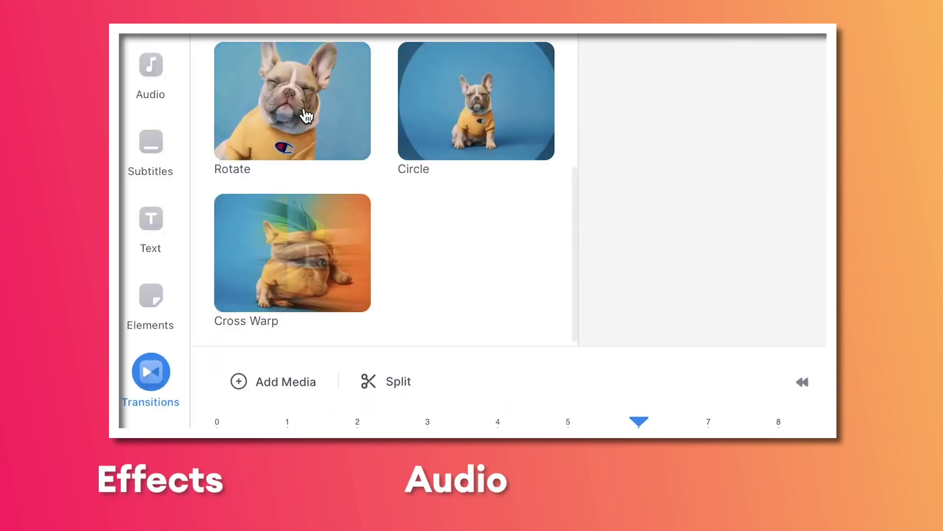
drag(306, 116, 459, 333)
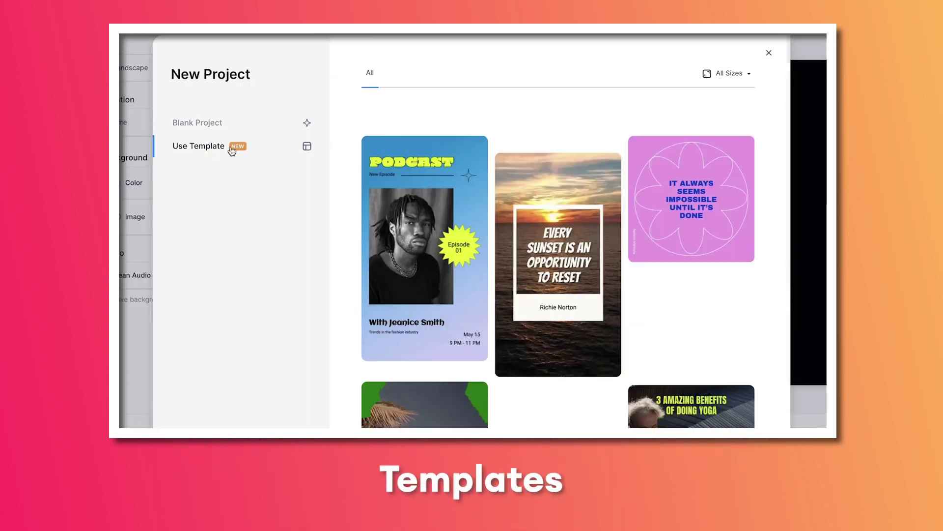
- Look through the available project templates
scroll(482, 245, down, 10)
scroll(482, 246, down, 5)
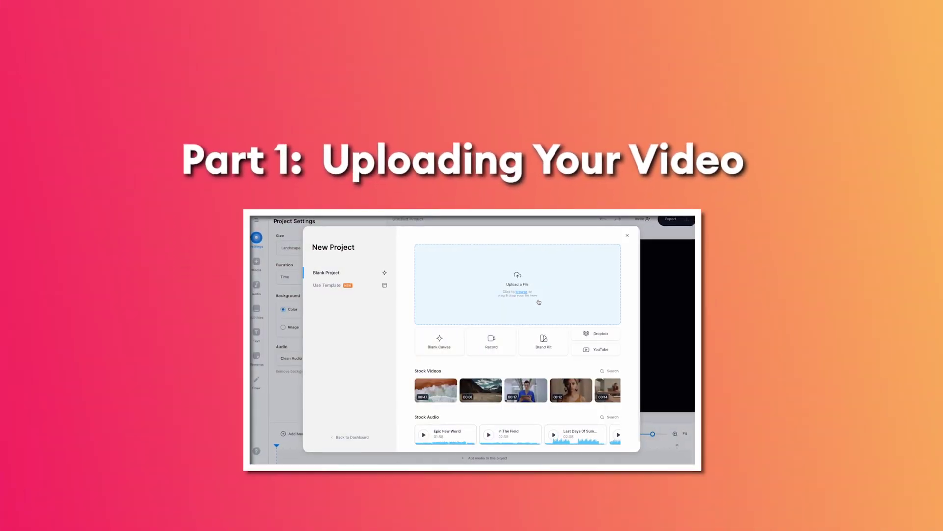
- Upload example-clip-1.mov to start a blank project
click(539, 302)
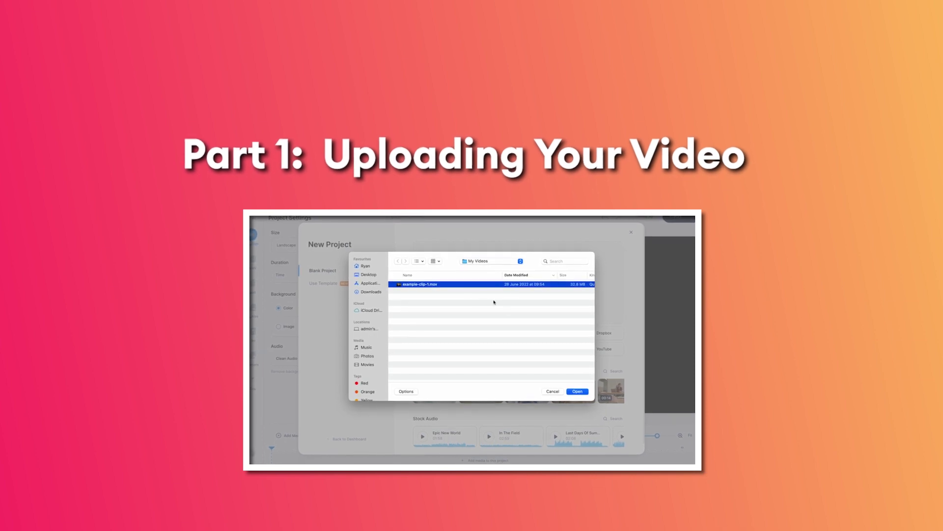
click(580, 392)
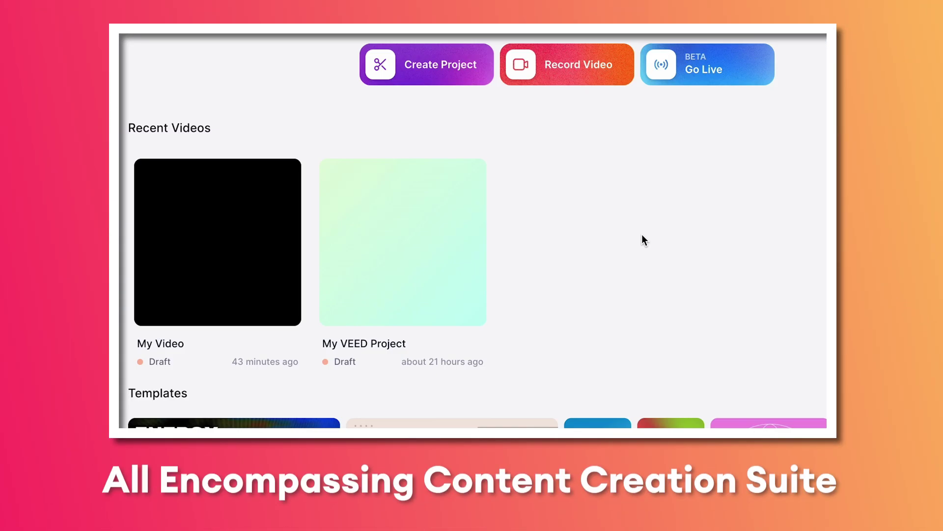
- Open the video recorder from the dashboard
click(581, 64)
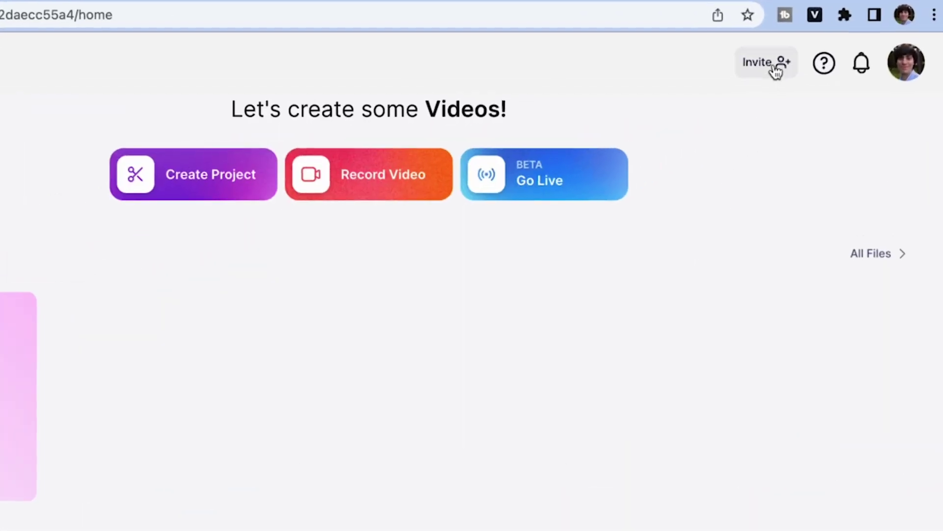
- View the options for inviting collaborators and close them without inviting anyone
click(781, 69)
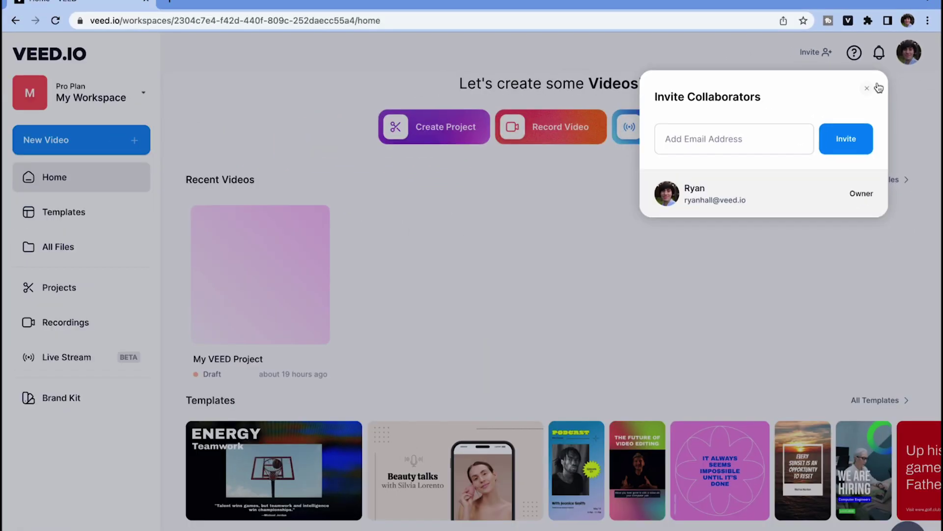
click(818, 123)
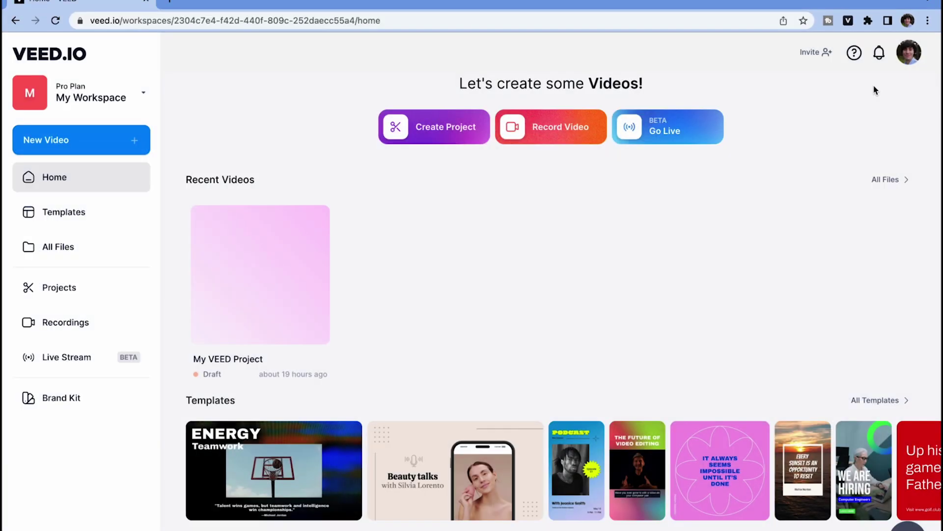
- Show all workspace files and view the new-folder dialog without creating a folder
click(890, 179)
click(874, 122)
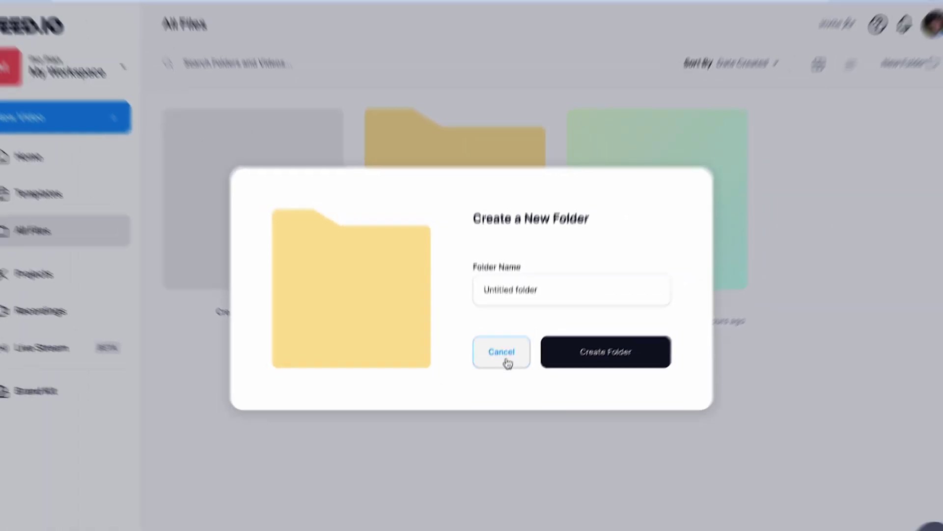
click(510, 309)
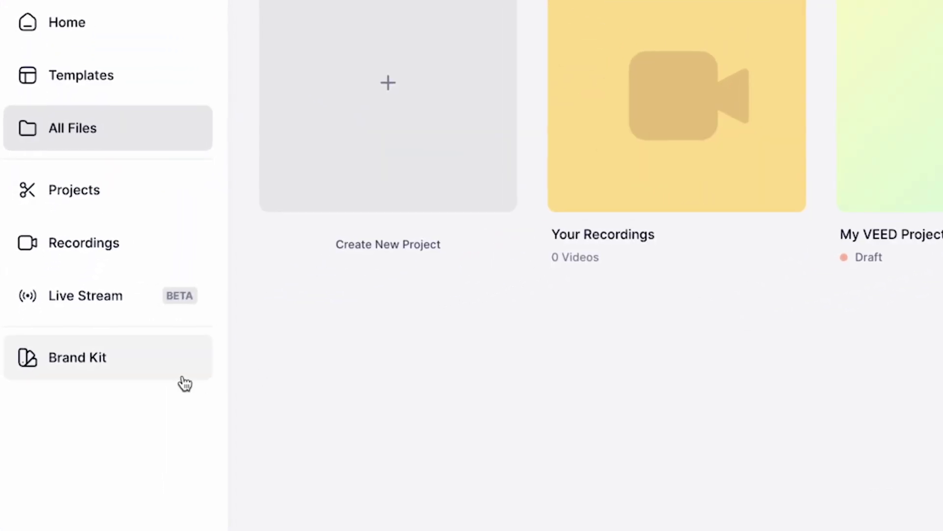
- Open the Brand Kit and look through its image, video, audio and color palette sections
click(183, 376)
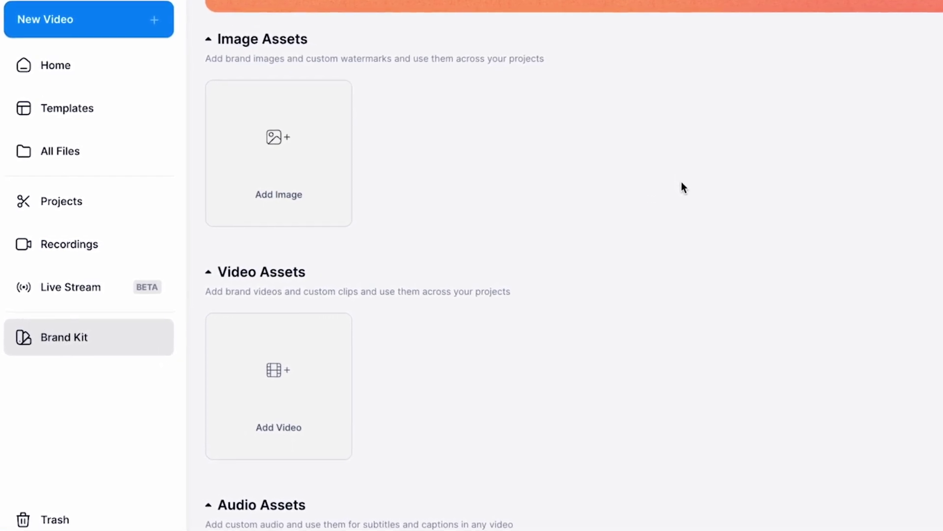
scroll(682, 181, down, 5)
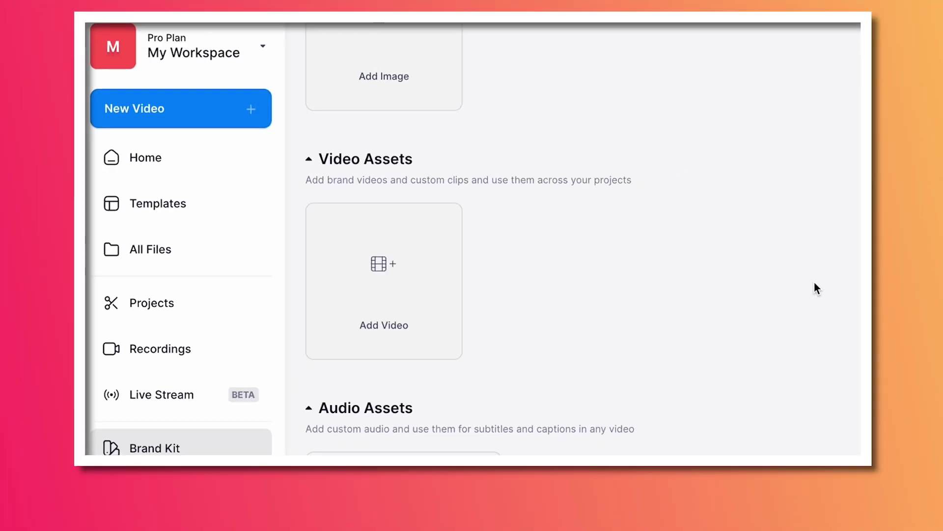
scroll(784, 271, down, 2)
scroll(784, 271, down, 2)
scroll(784, 275, down, 1)
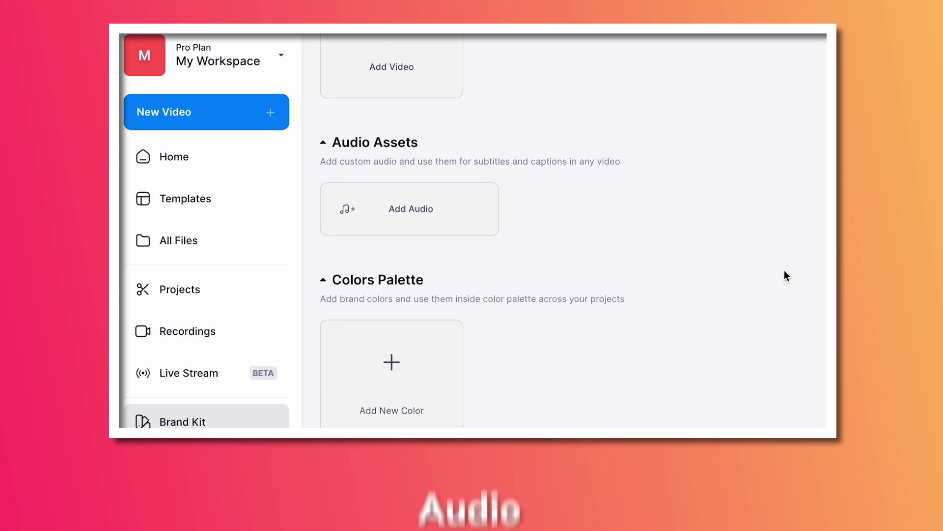
scroll(785, 275, down, 1)
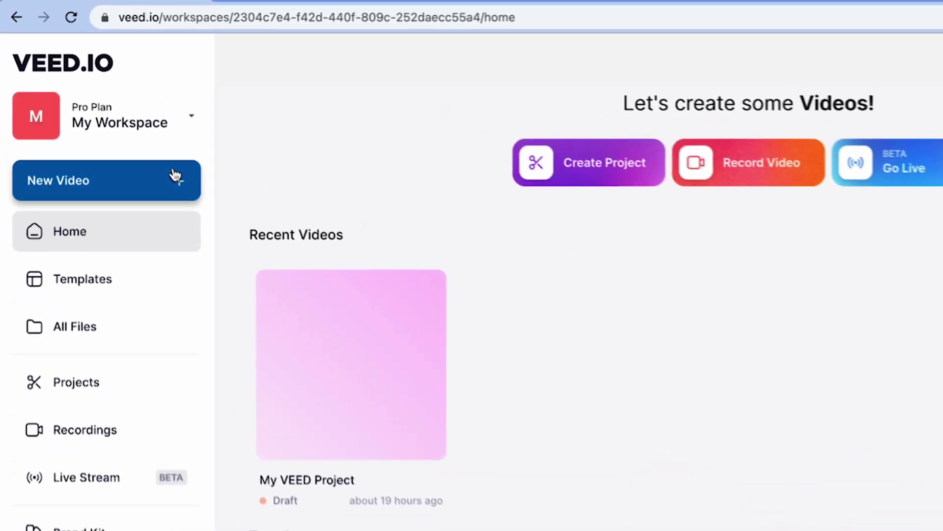
- Create a new video project from the dashboard
click(133, 133)
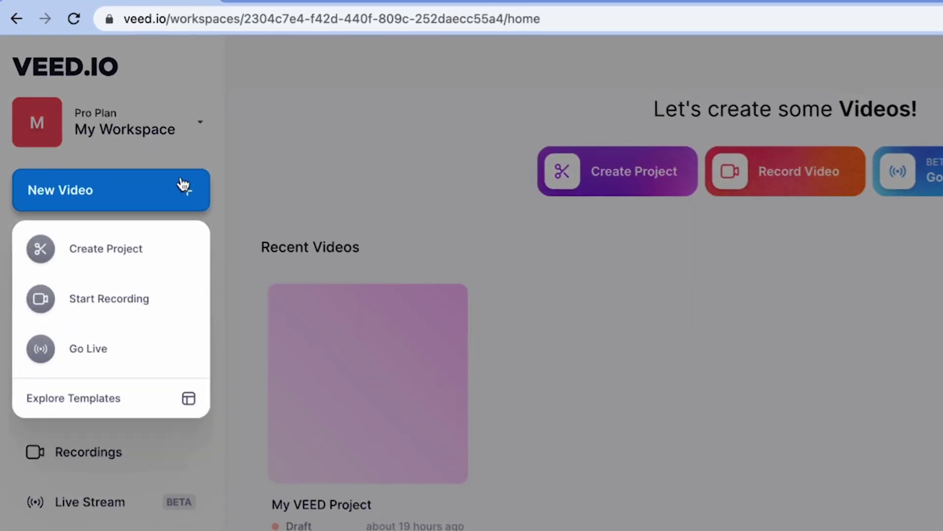
click(162, 258)
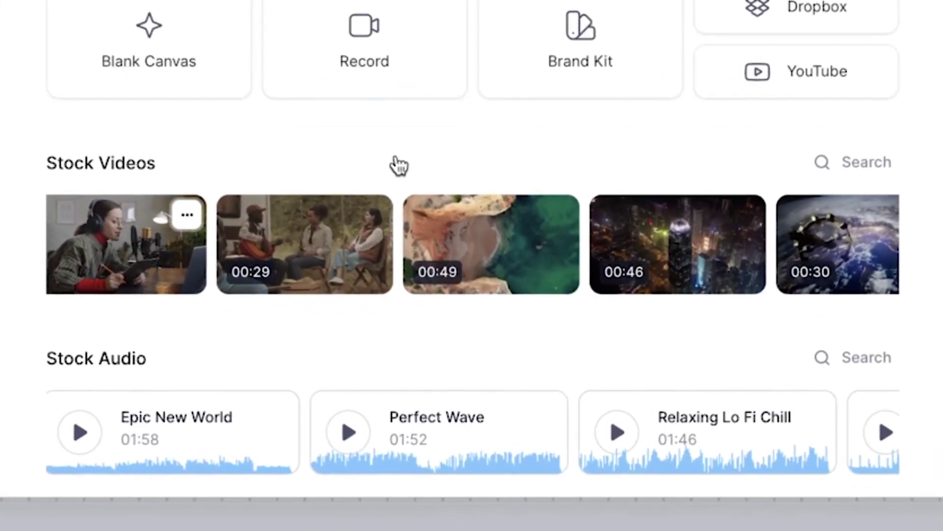
- Browse the stock videos and stock audio, and search the stock videos for "Funny cat"
scroll(408, 253, right, 10)
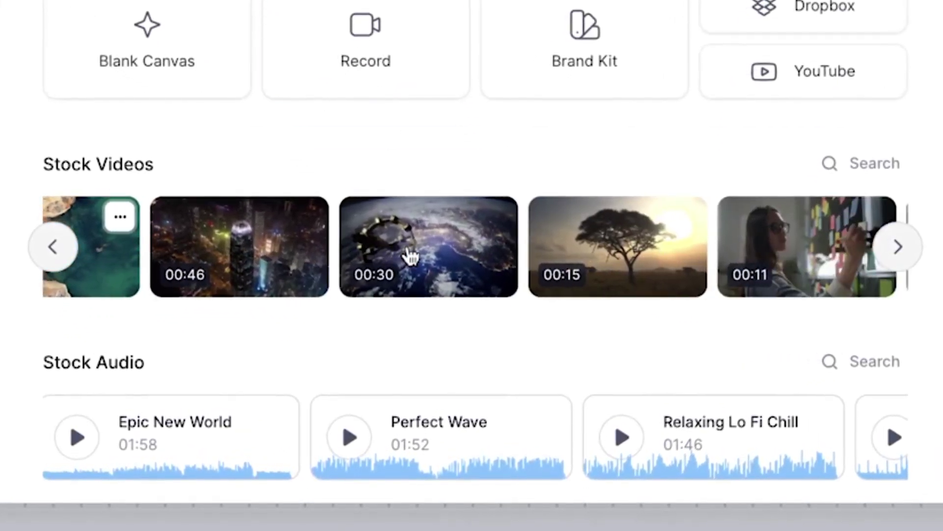
scroll(459, 436, right, 5)
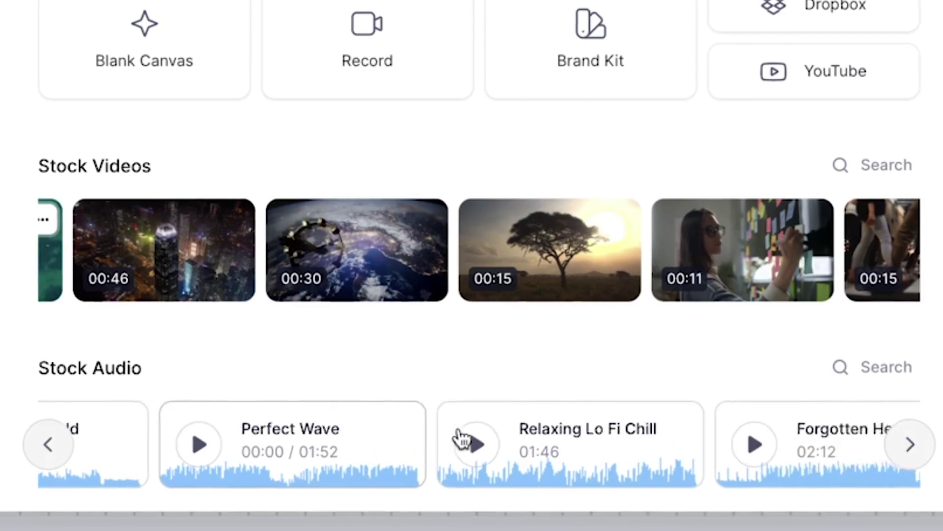
scroll(462, 439, right, 5)
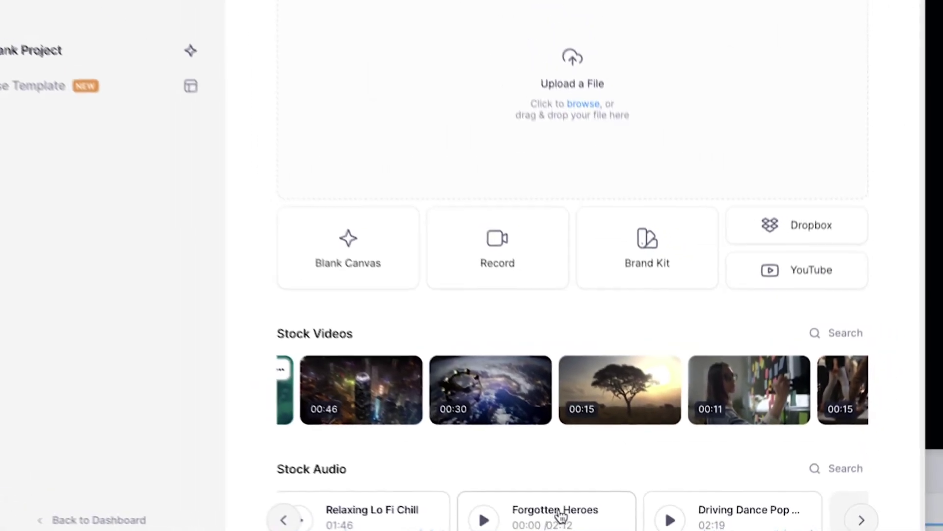
click(846, 349)
text(Funny cat)
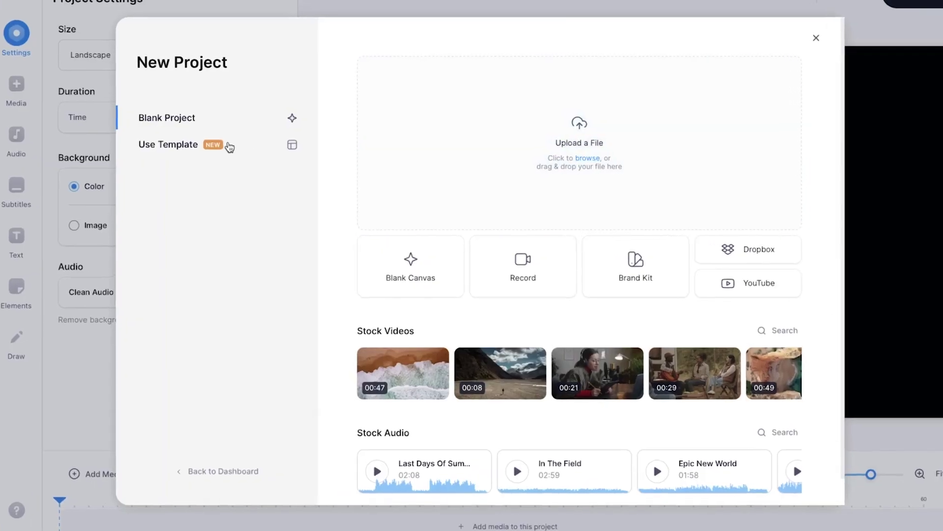
- Browse the project templates in the Featured, Audio, Corporate and Events categories
click(231, 145)
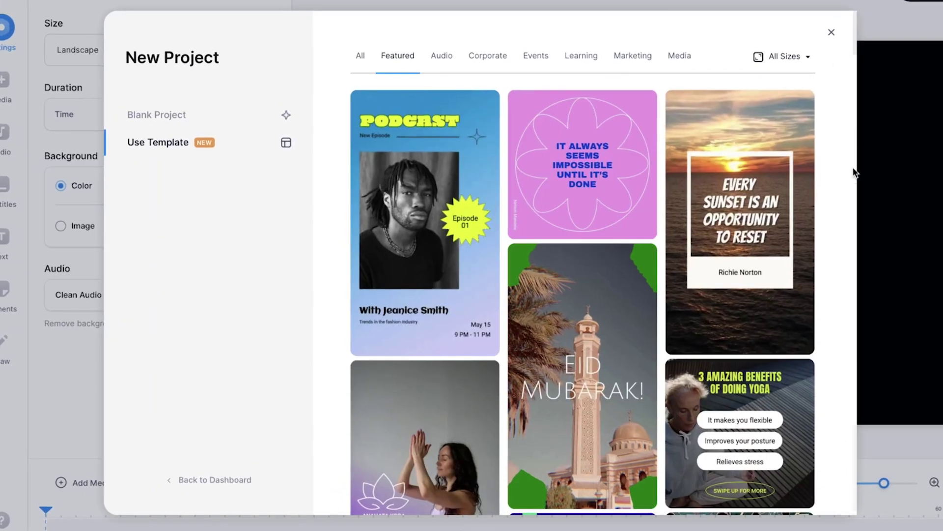
scroll(854, 172, down, 10)
scroll(850, 177, down, 10)
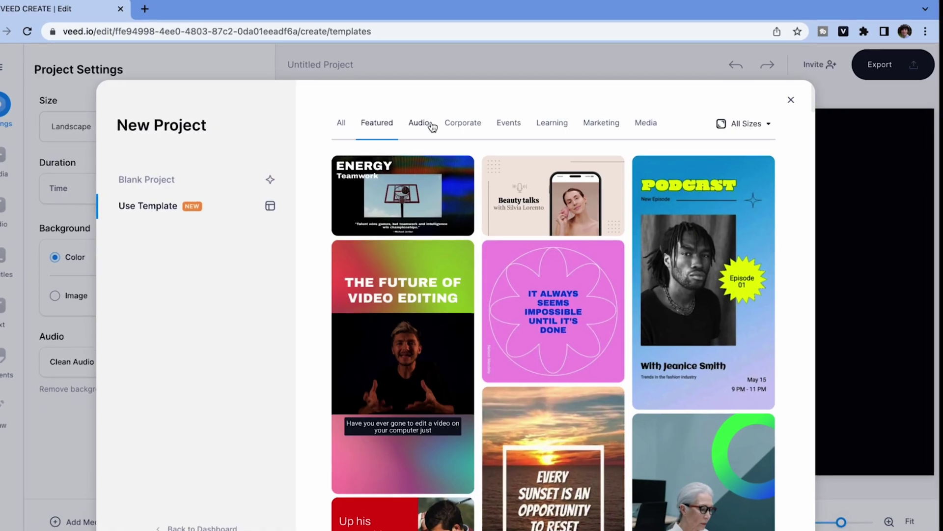
click(431, 125)
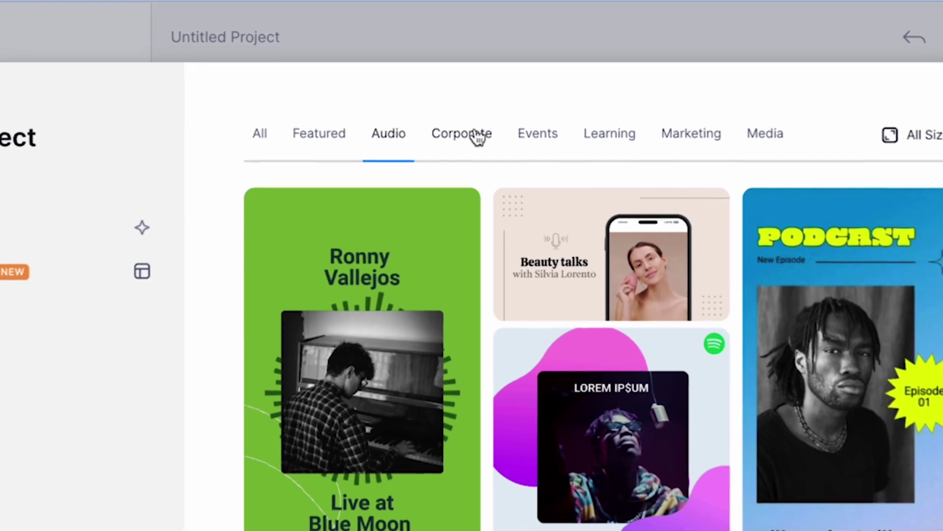
click(476, 136)
click(543, 136)
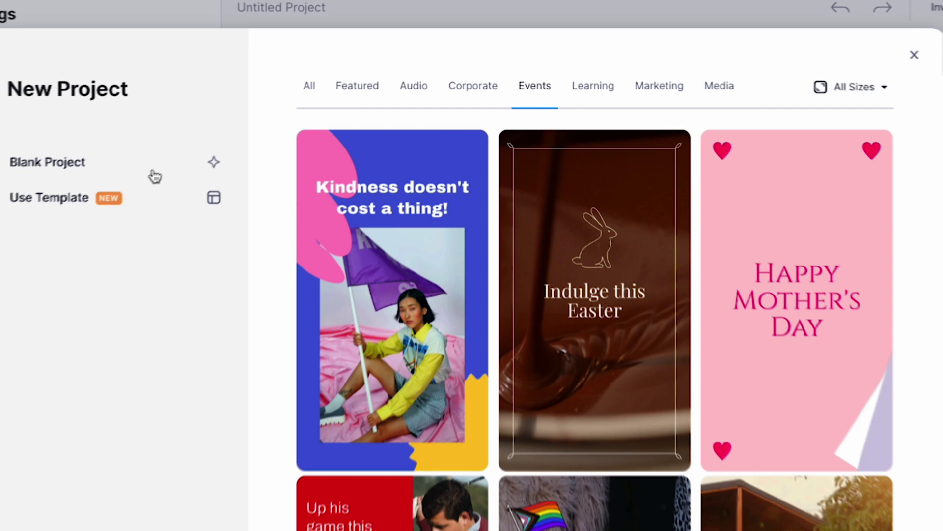
- Switch back to a blank project and upload example-clip-1.mov
click(155, 172)
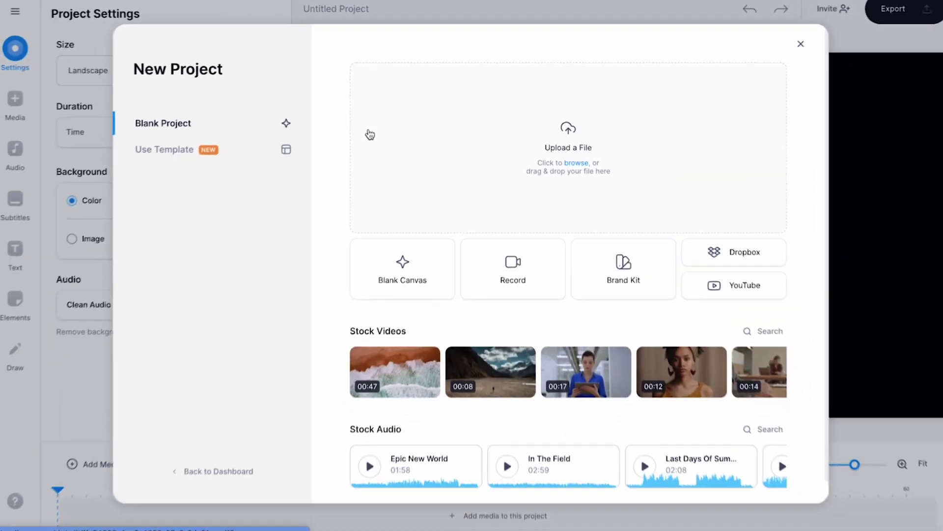
click(604, 145)
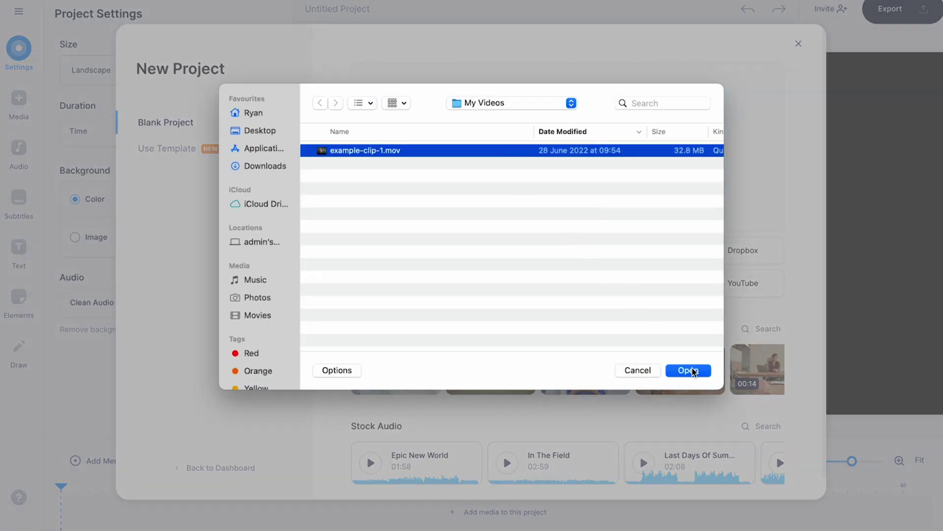
click(688, 371)
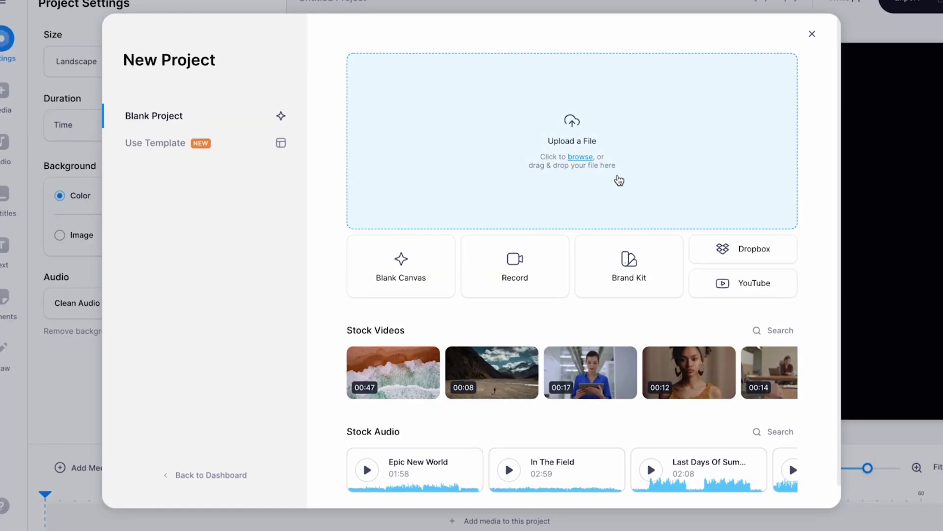
- Upload example-clip-1.mov from the My Videos folder and move the playhead to about 5 seconds
click(619, 179)
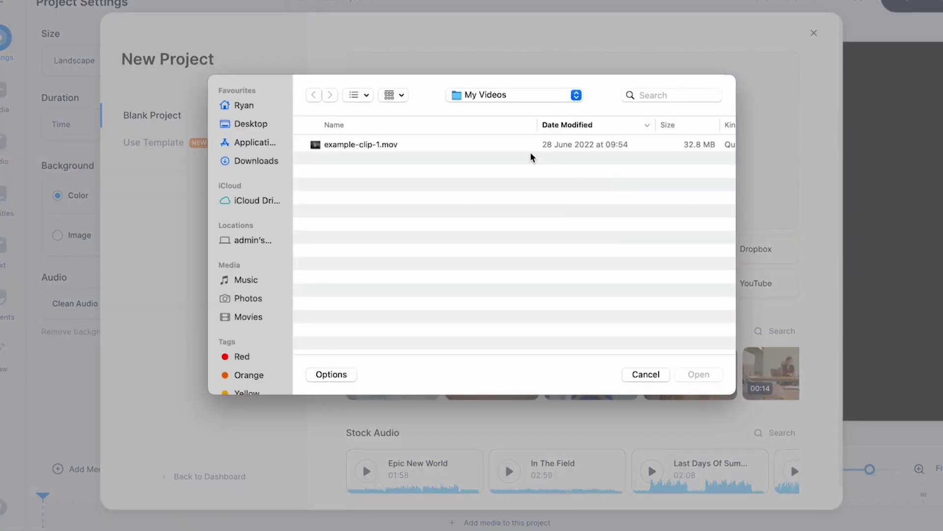
click(482, 144)
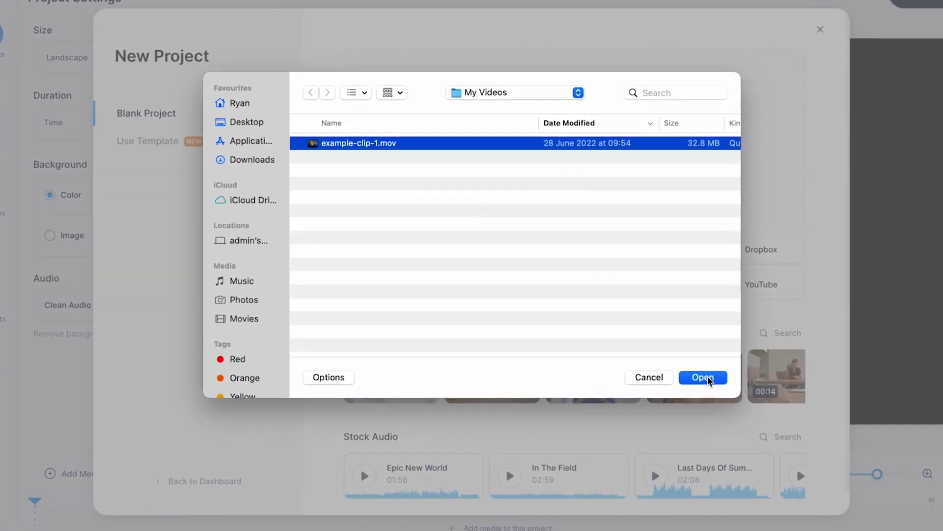
click(708, 379)
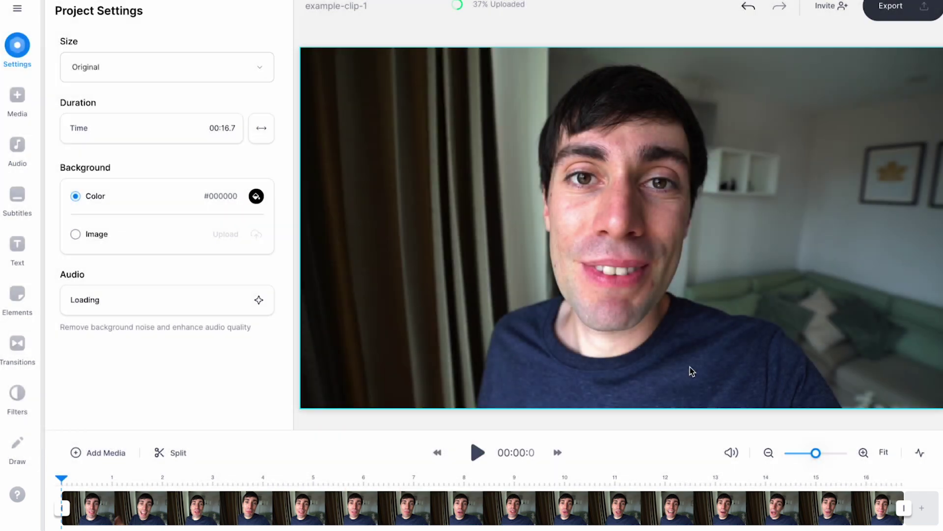
drag(64, 480, 325, 480)
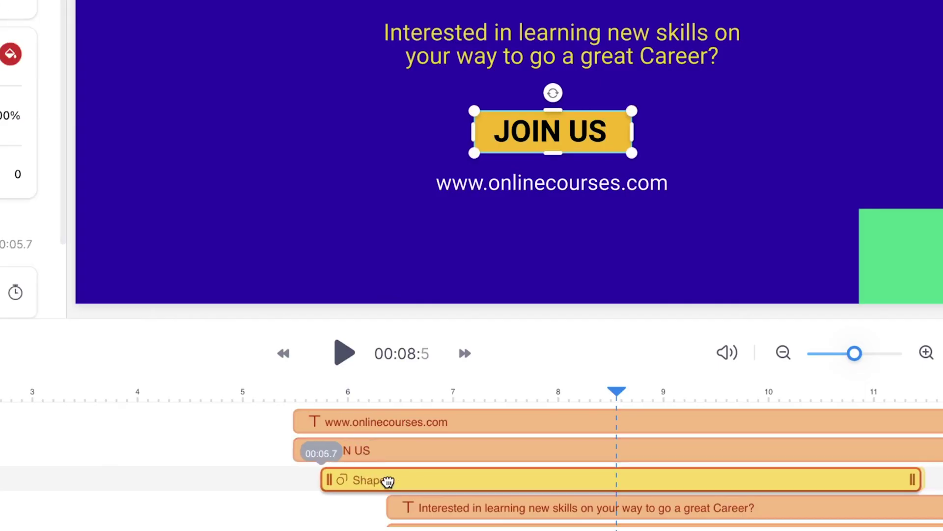
- Move the Shape layer behind "JOIN US" to start at about 4.6 seconds and shorten it from its end
drag(385, 480, 264, 480)
drag(787, 479, 765, 475)
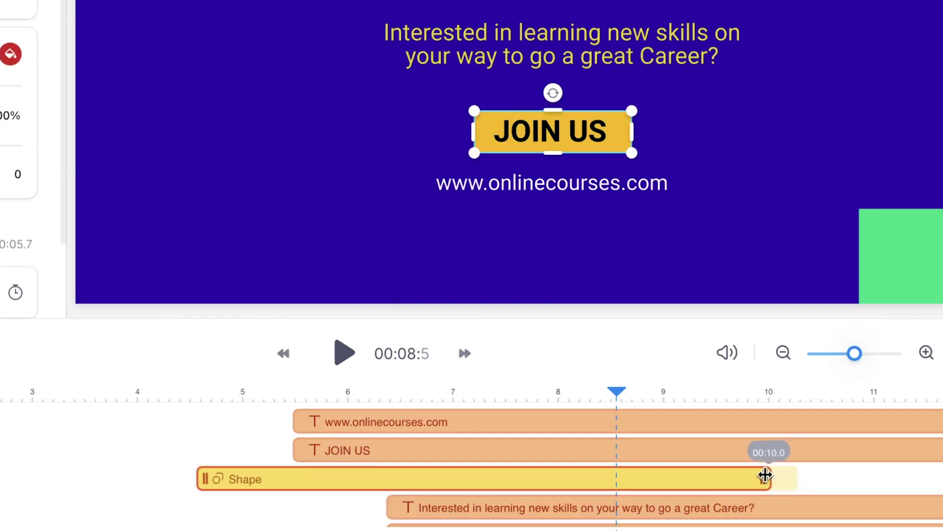
drag(690, 476, 686, 477)
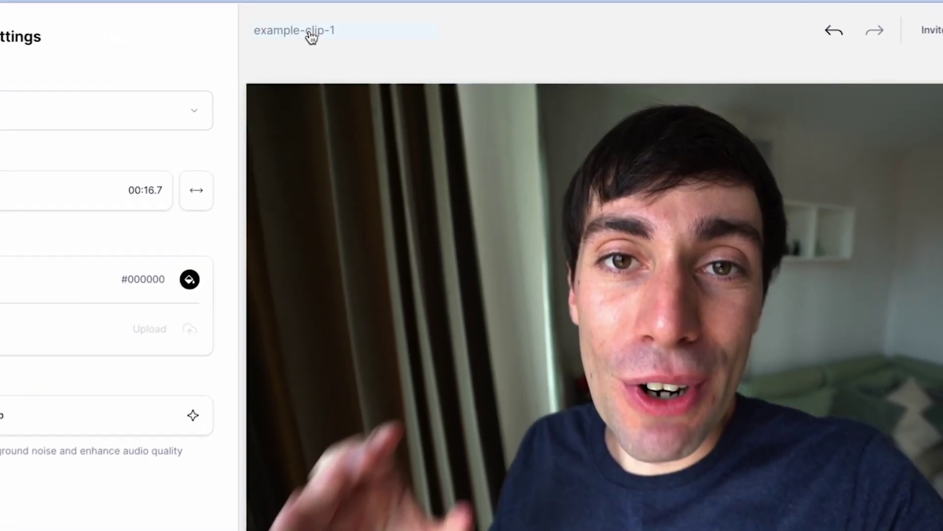
- Rename the project as "My Video"
click(347, 23)
text(My Video)
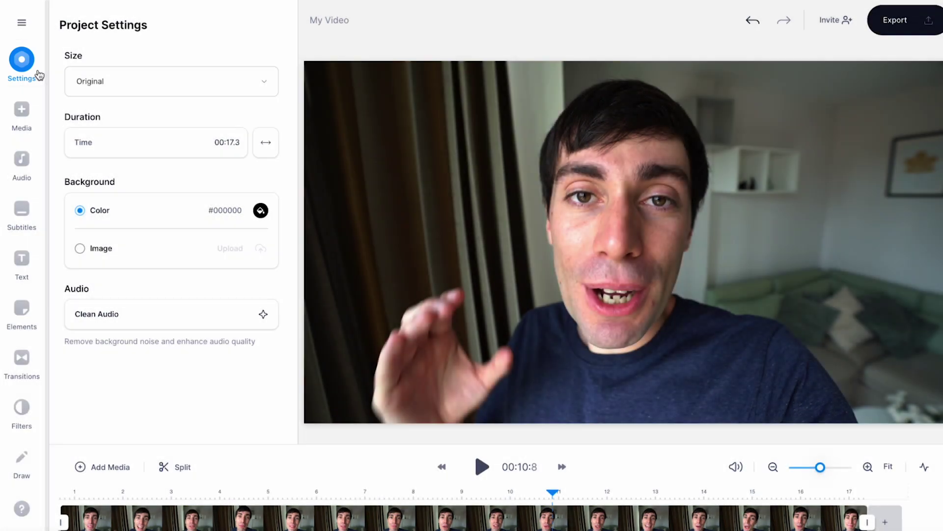
- Review the size presets available for the project, from Square to LinkedIn Portrait, without choosing one
click(264, 87)
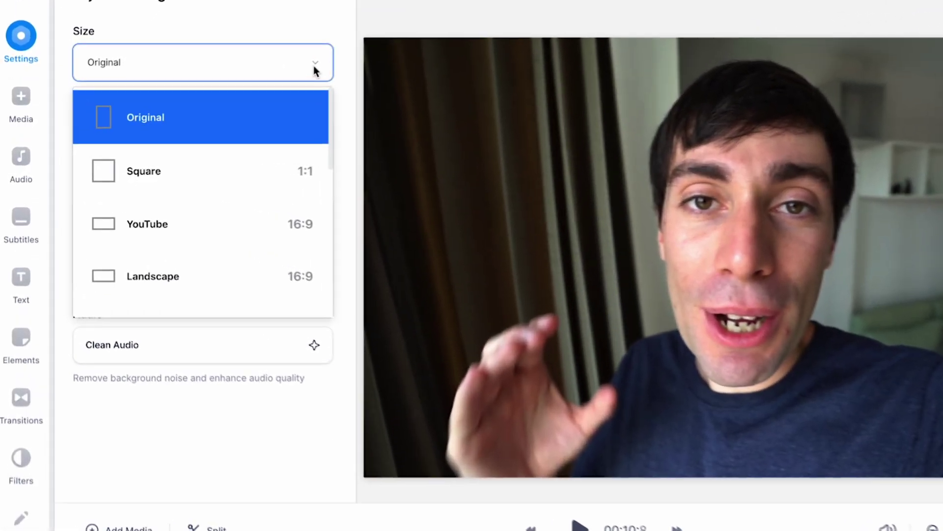
scroll(308, 136, down, 5)
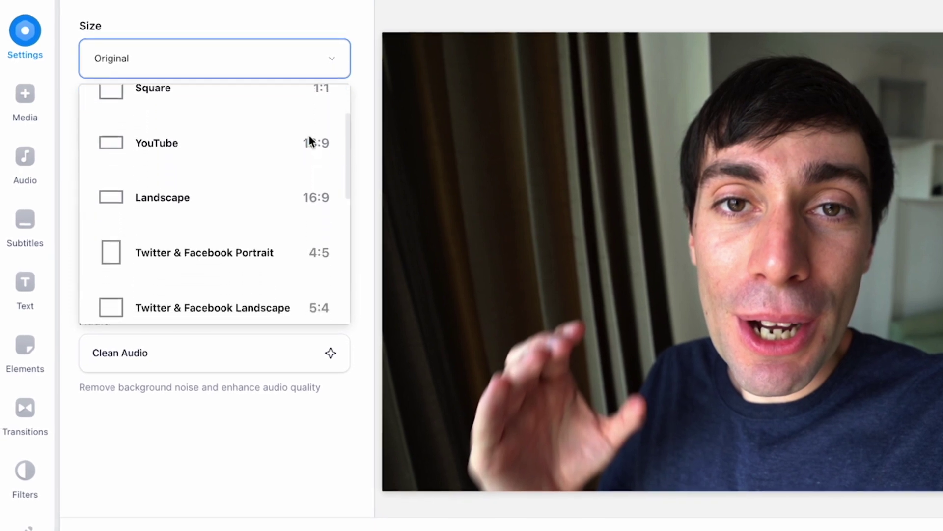
scroll(309, 136, down, 3)
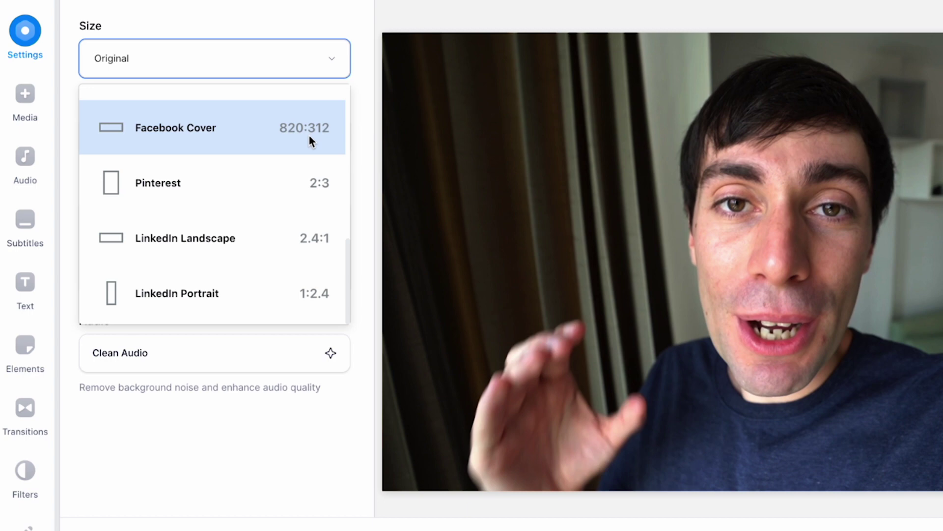
click(364, 70)
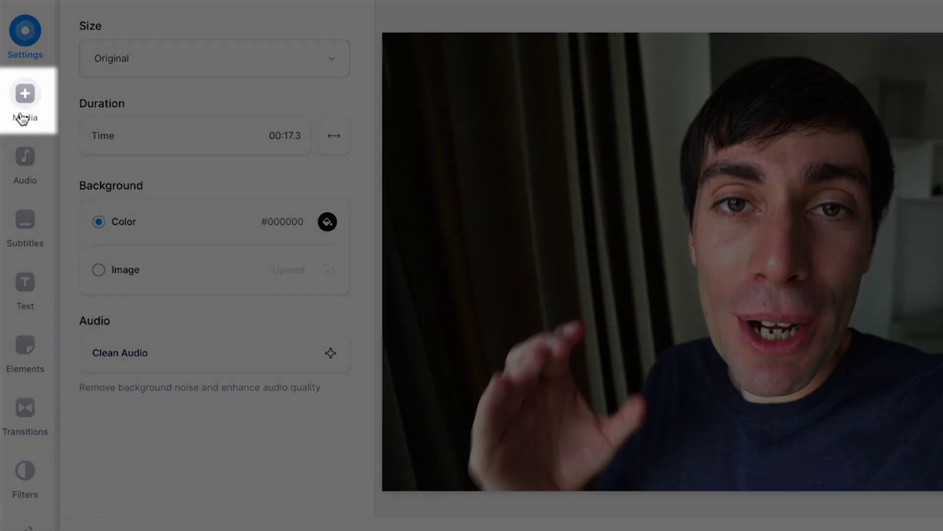
- Try adding the 47-second aerial beach stock video to the timeline, and delete it again
click(22, 117)
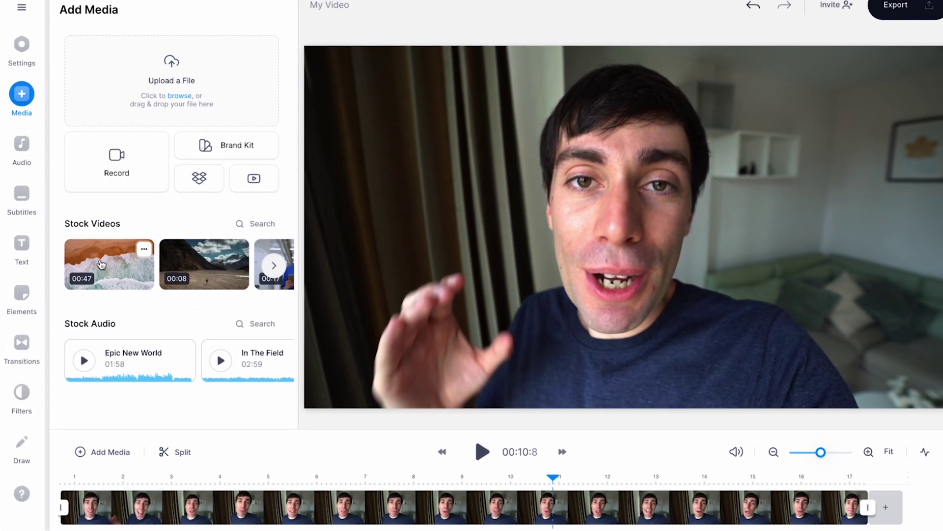
click(103, 266)
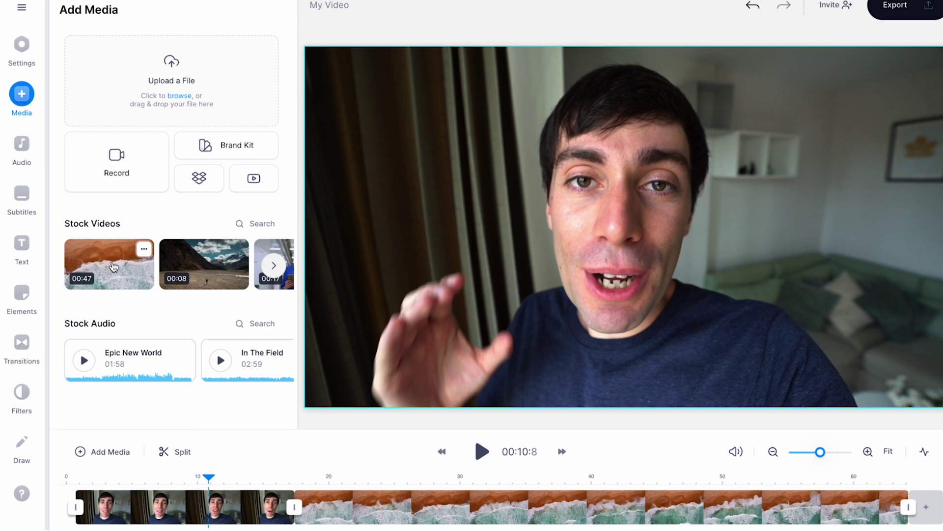
click(462, 506)
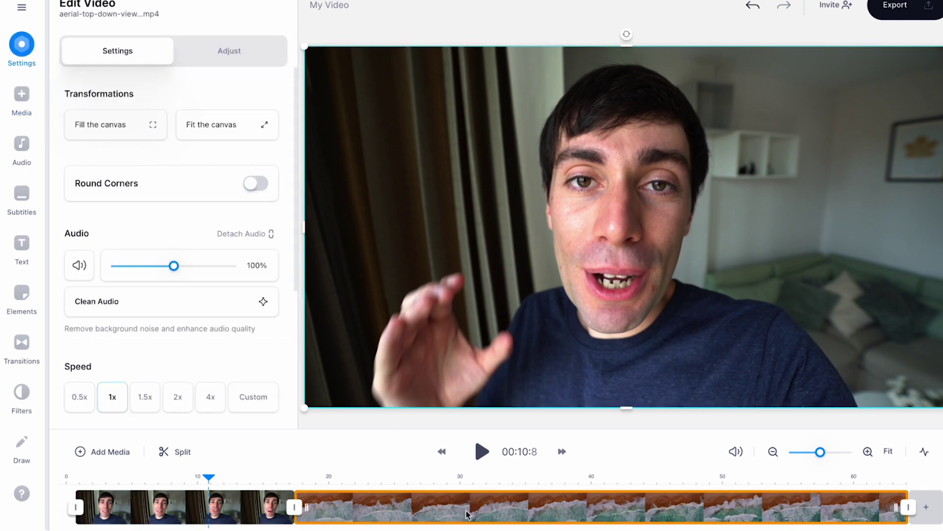
key(Delete)
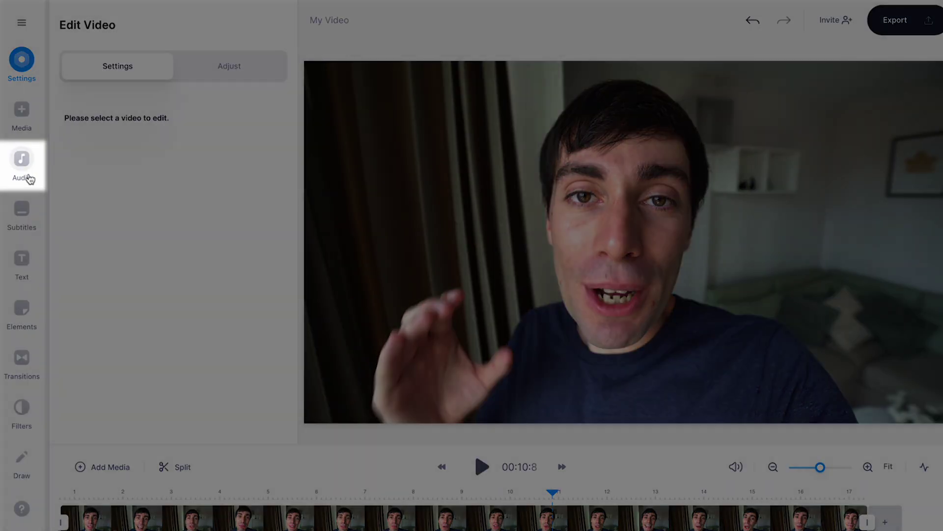
- Look through the audio, subtitle, text, element and drawing options, and open the live chat help
click(28, 177)
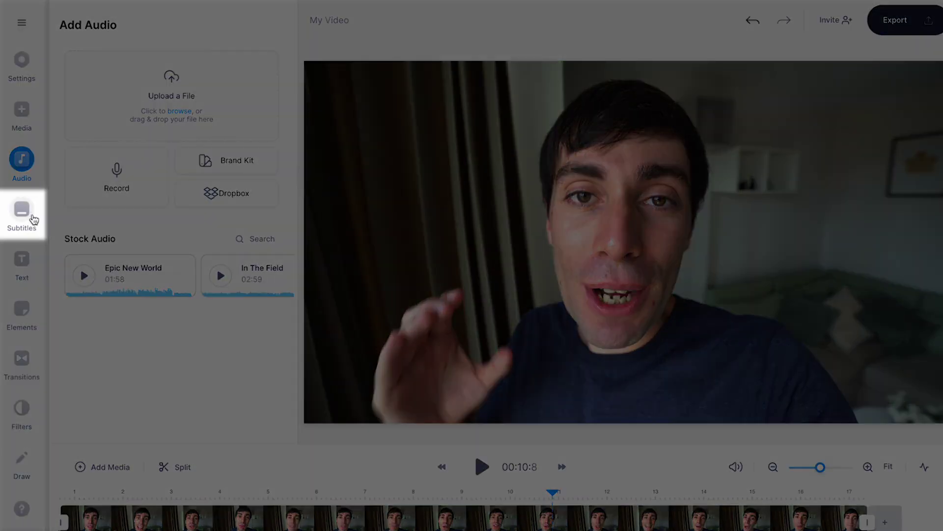
click(33, 219)
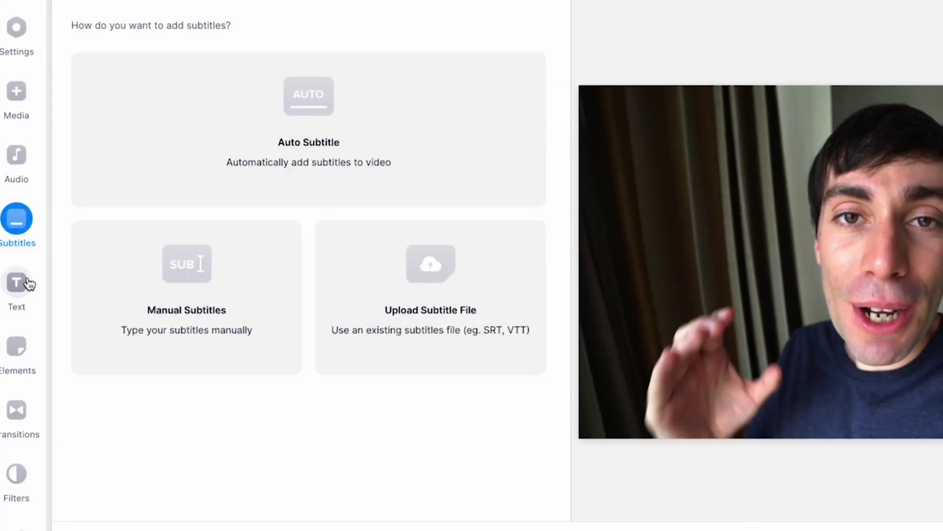
click(29, 285)
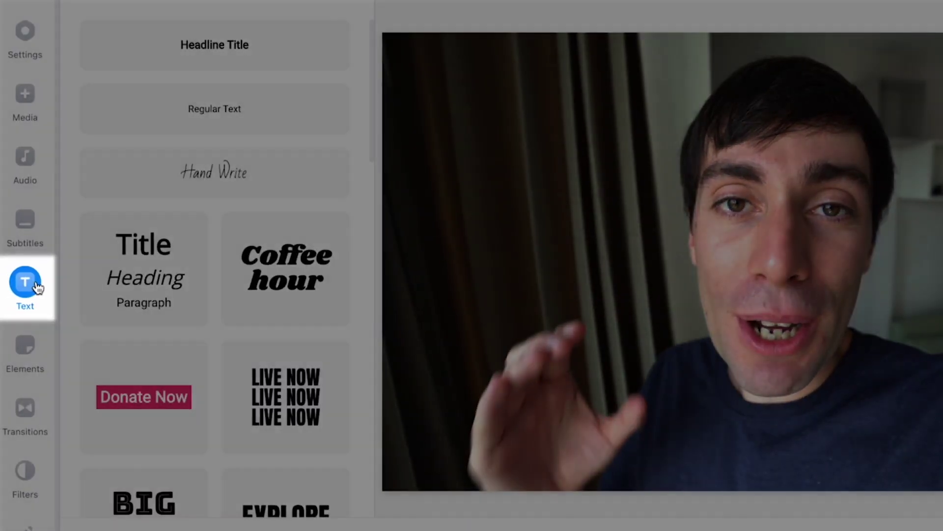
scroll(364, 200, down, 8)
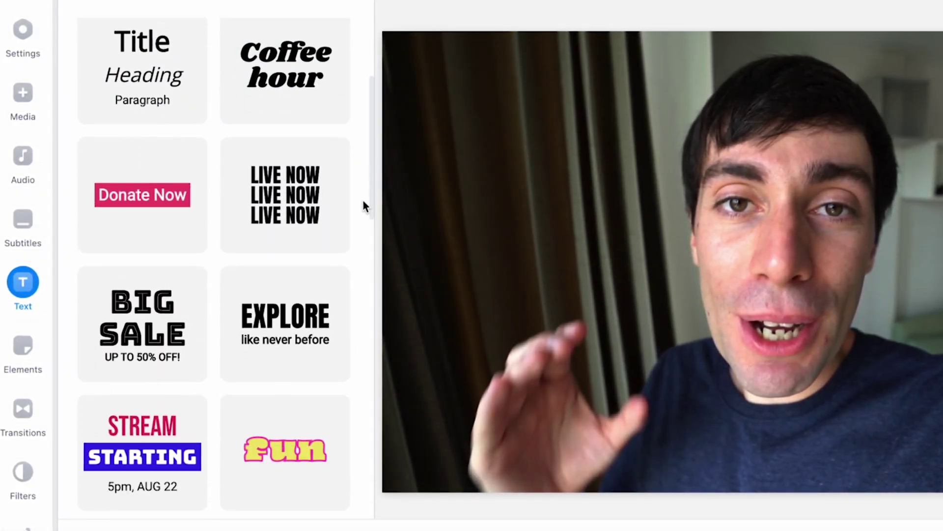
scroll(364, 199, down, 8)
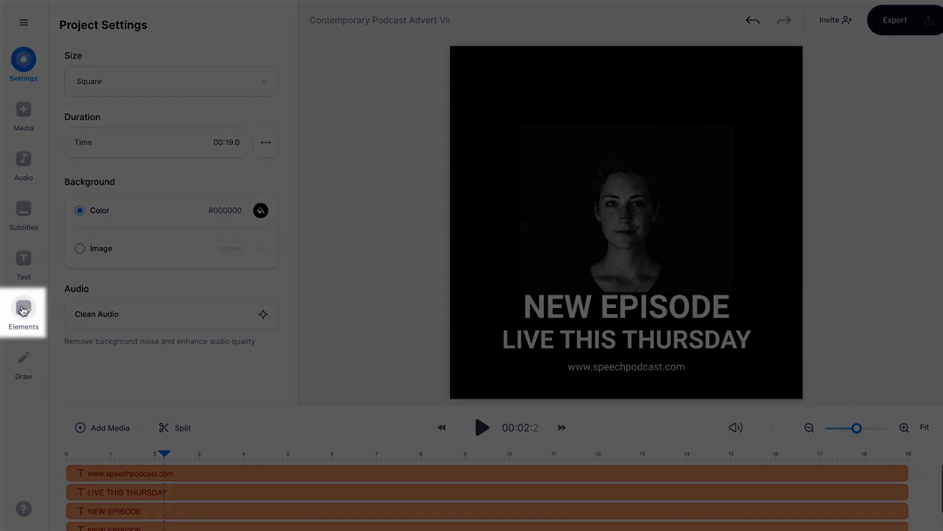
click(21, 310)
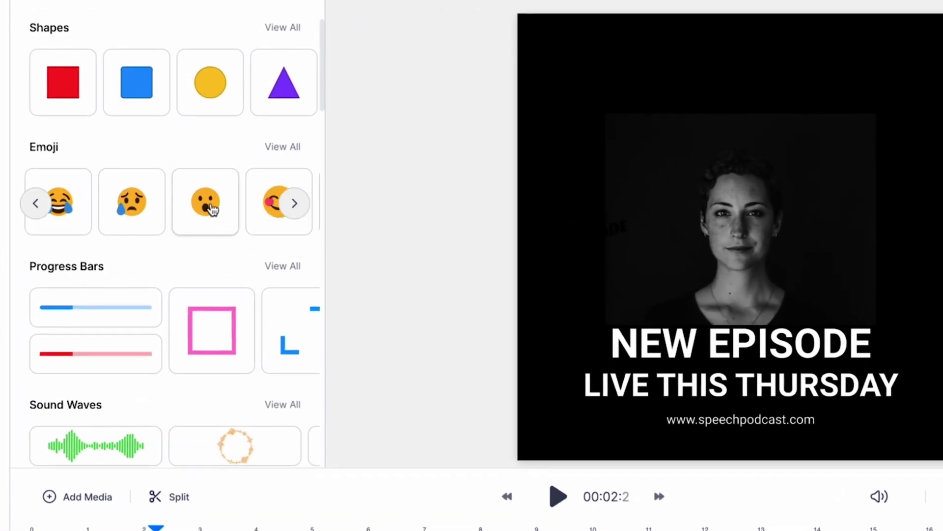
click(223, 198)
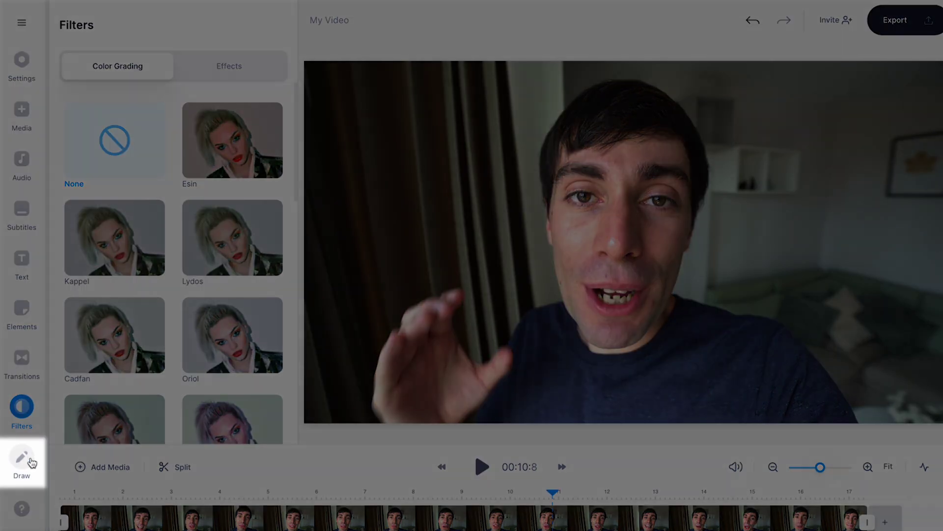
click(30, 461)
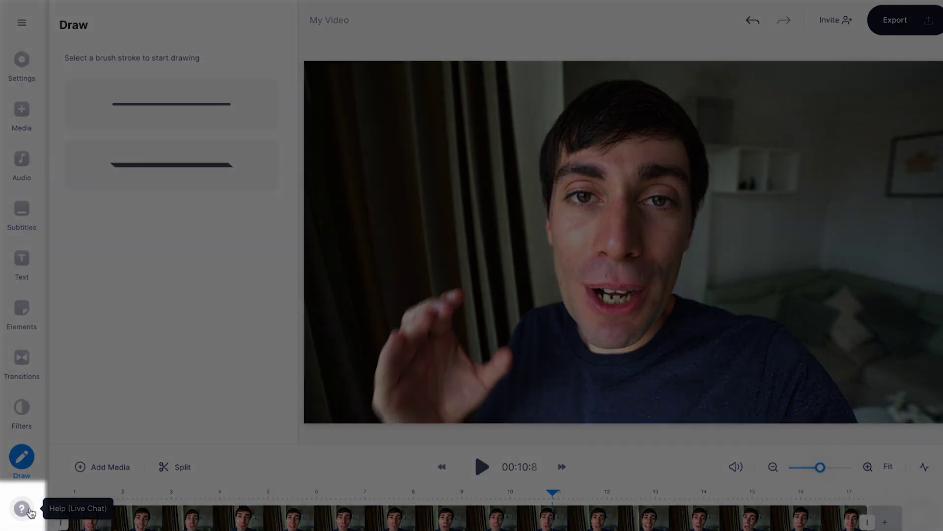
click(22, 508)
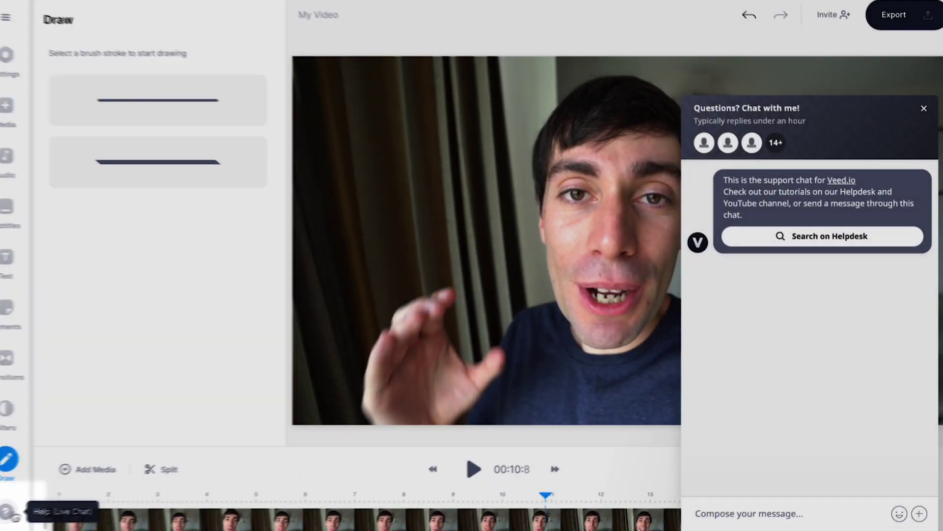
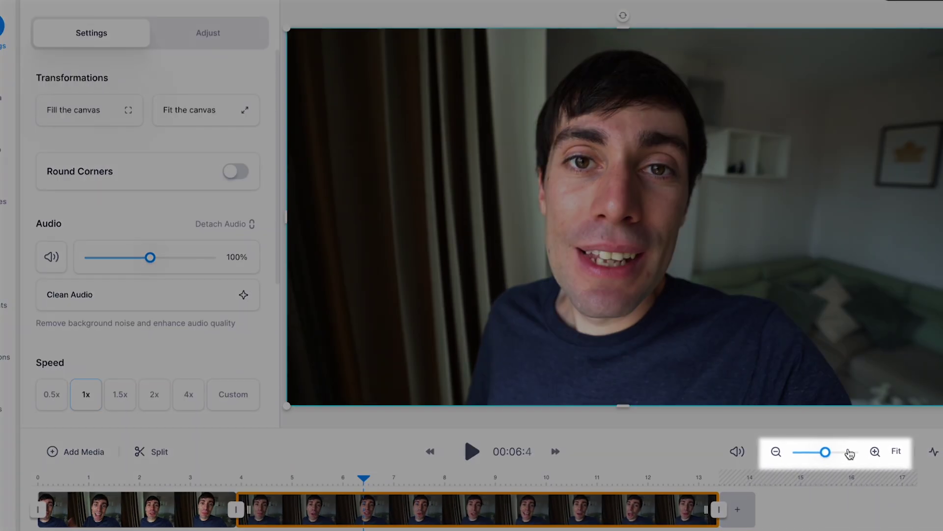
- Search the stock videos for "beach" and add the 21-second aerial shoreline clip and the 56-second blue-sky beach clip
click(938, 445)
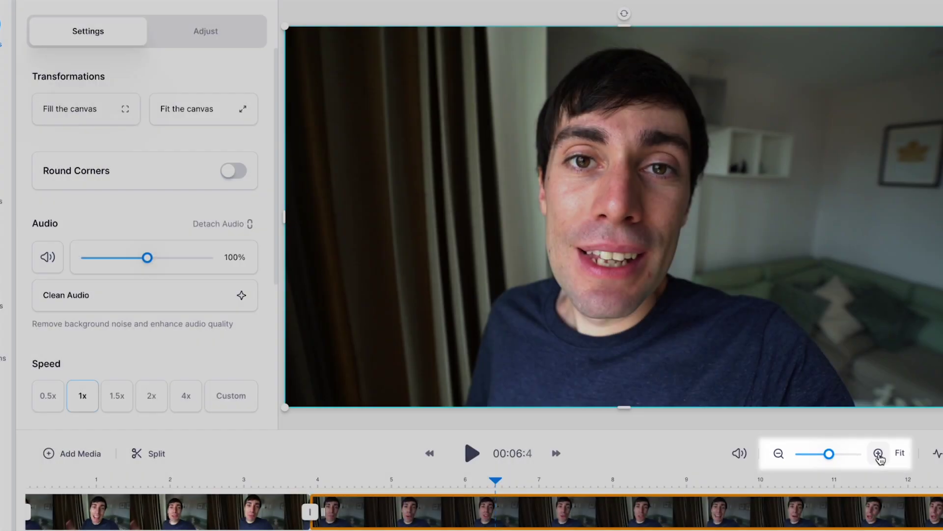
click(879, 455)
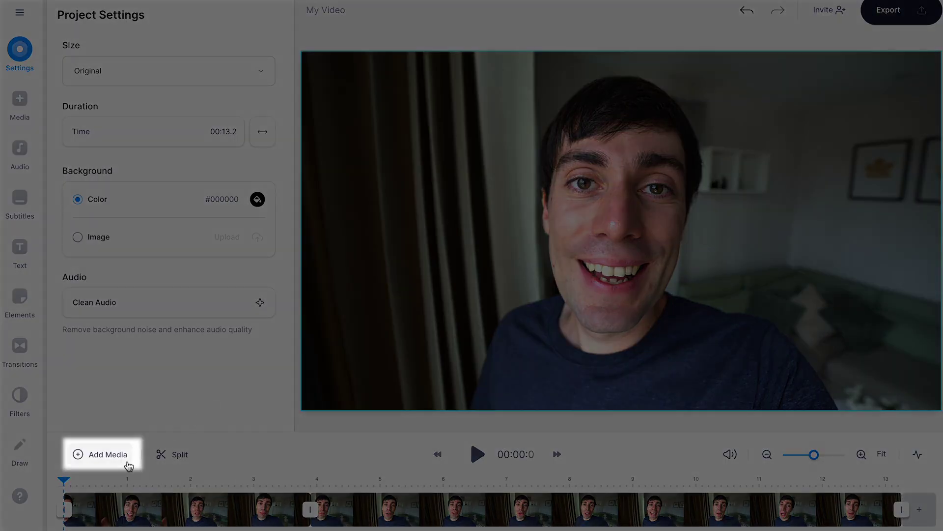
click(128, 464)
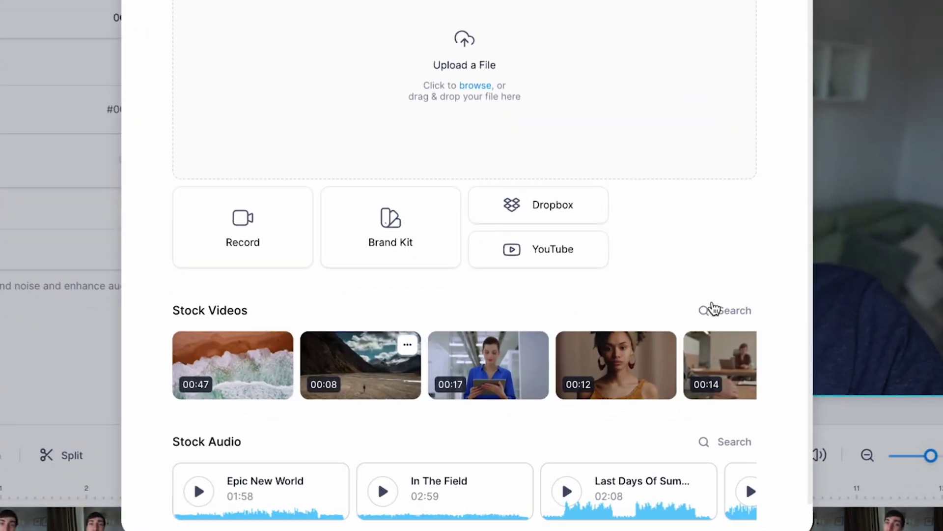
click(714, 309)
text(beach)
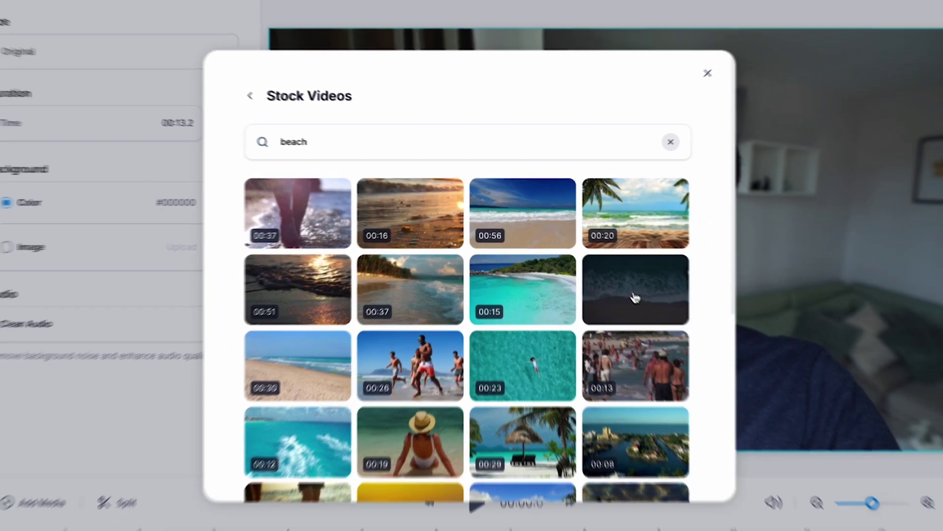
click(649, 300)
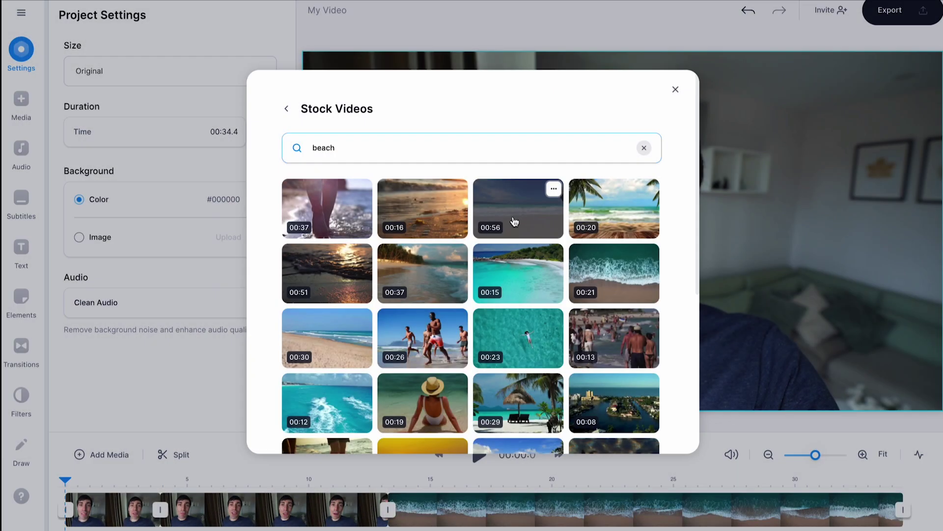
click(521, 208)
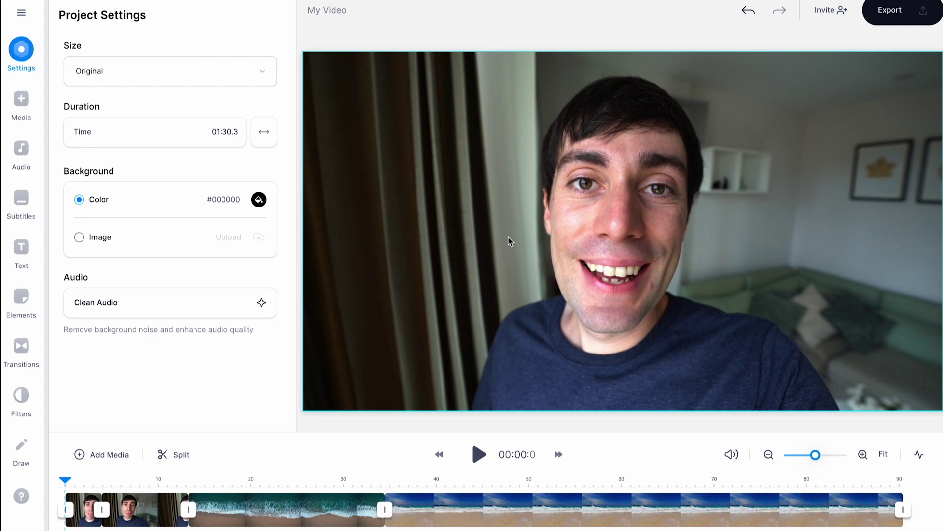
- Move the blue-sky beach clip ahead of the aerial shoreline clip, and trim them to about 16 and 6 seconds
click(512, 505)
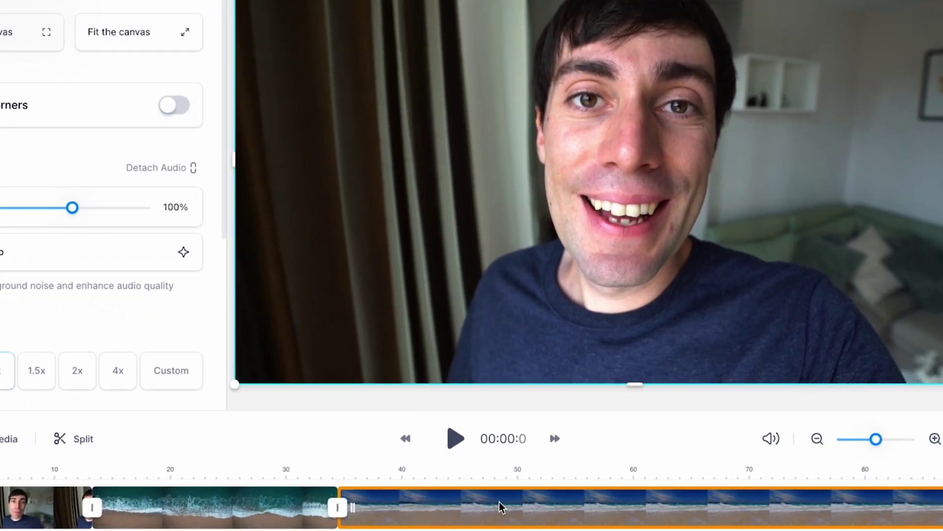
drag(496, 502, 240, 510)
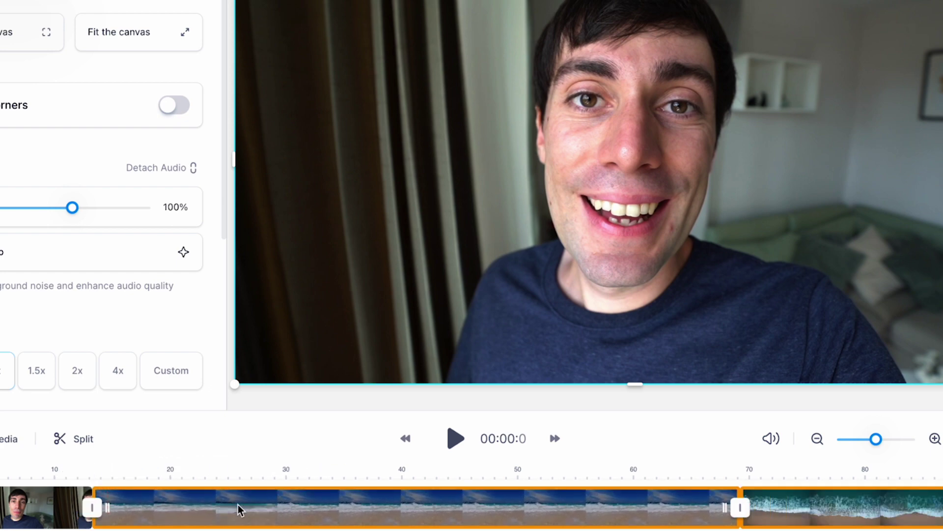
drag(108, 507, 383, 506)
drag(511, 506, 221, 508)
drag(787, 505, 567, 507)
drag(676, 501, 322, 514)
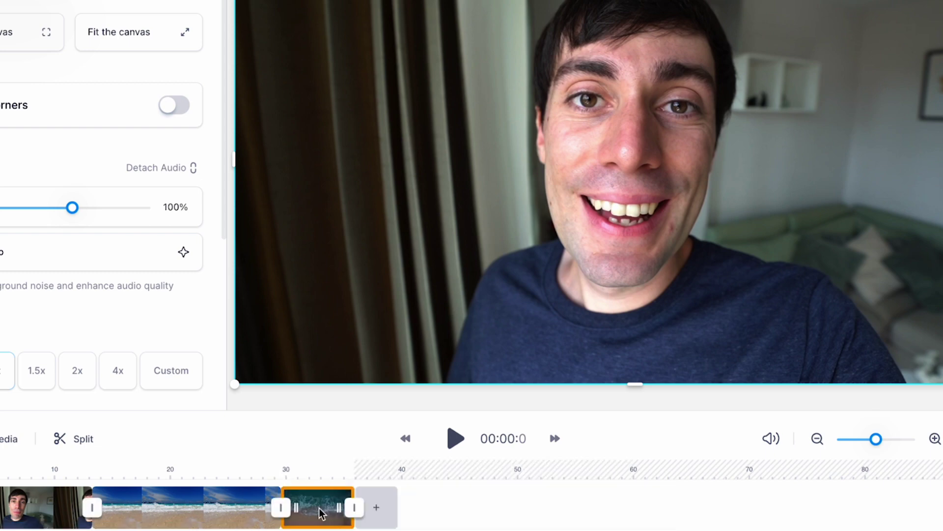
- Place the aerial shoreline and blue-sky beach clips back to back on a layer above the main footage, starting at about 3.9 seconds
click(693, 412)
drag(853, 496, 185, 470)
mouse_move(644, 502)
mouse_down()
mouse_move(501, 448)
mouse_move(387, 457)
mouse_up()
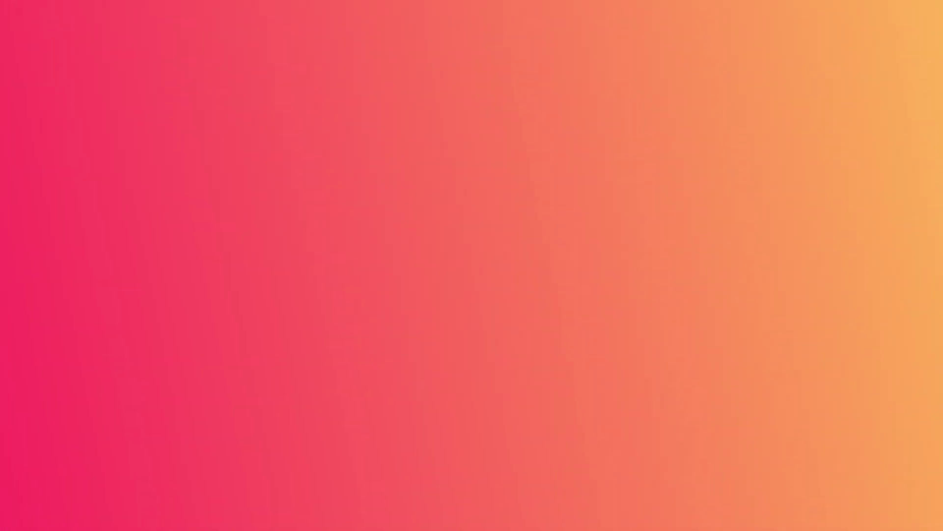
- Apply the Dissolve transition between the two beach clips, and replace it with Fade to White
click(266, 367)
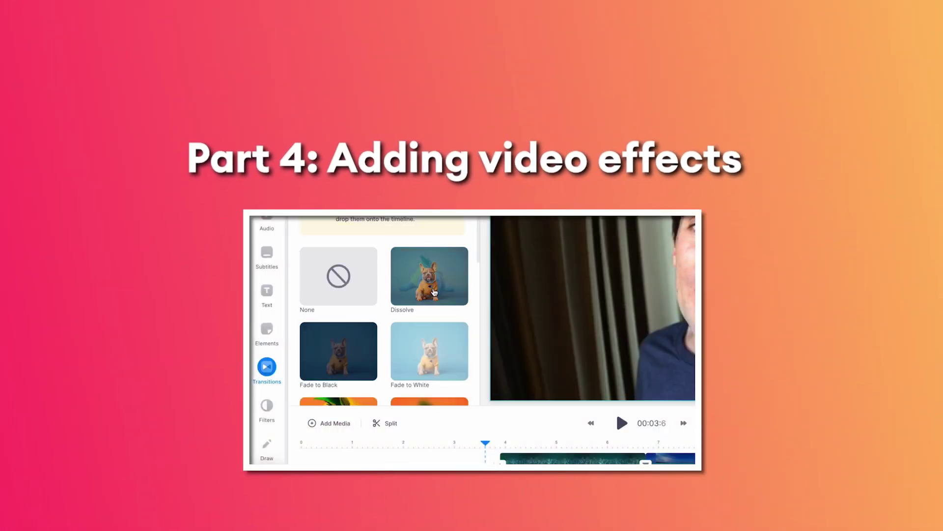
drag(434, 292, 647, 460)
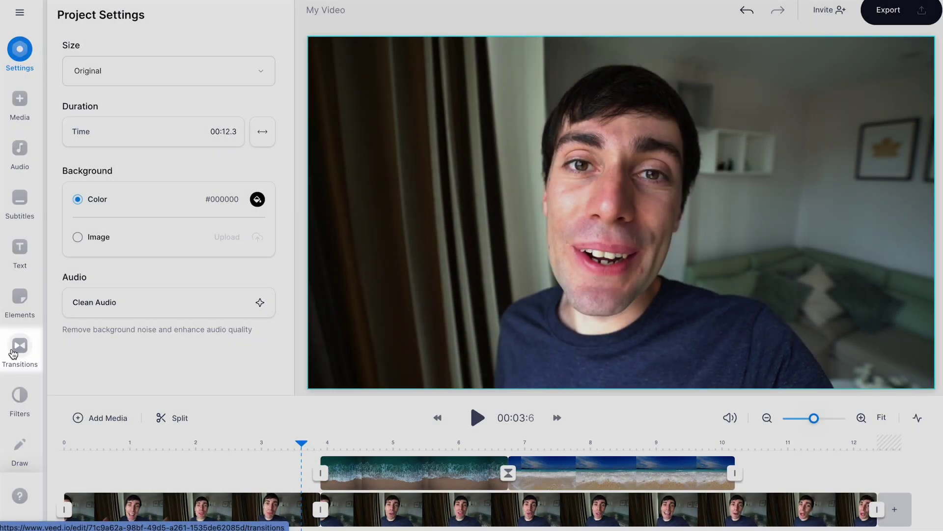
click(15, 353)
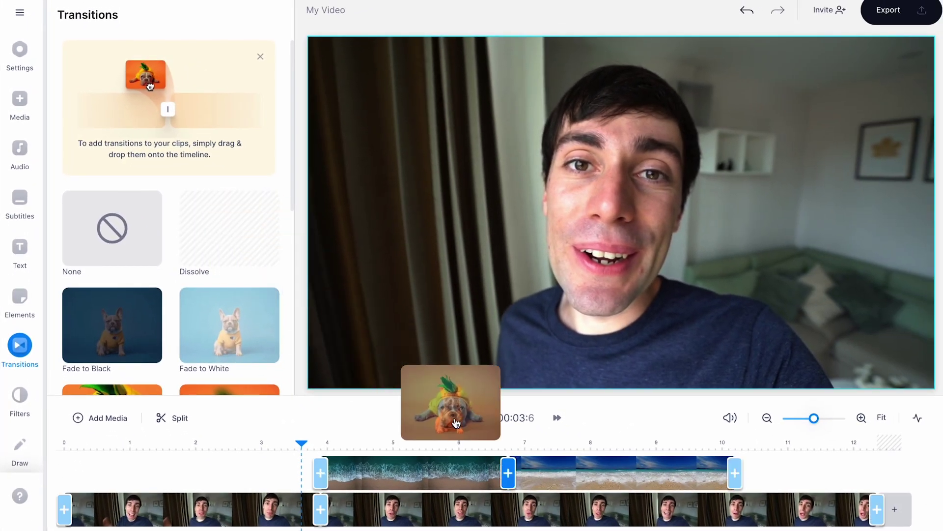
drag(457, 423, 507, 477)
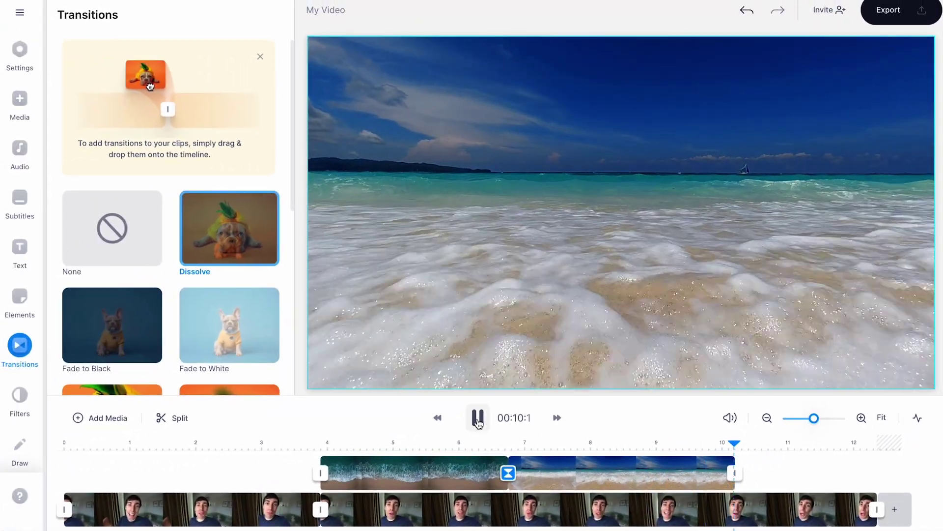
click(479, 419)
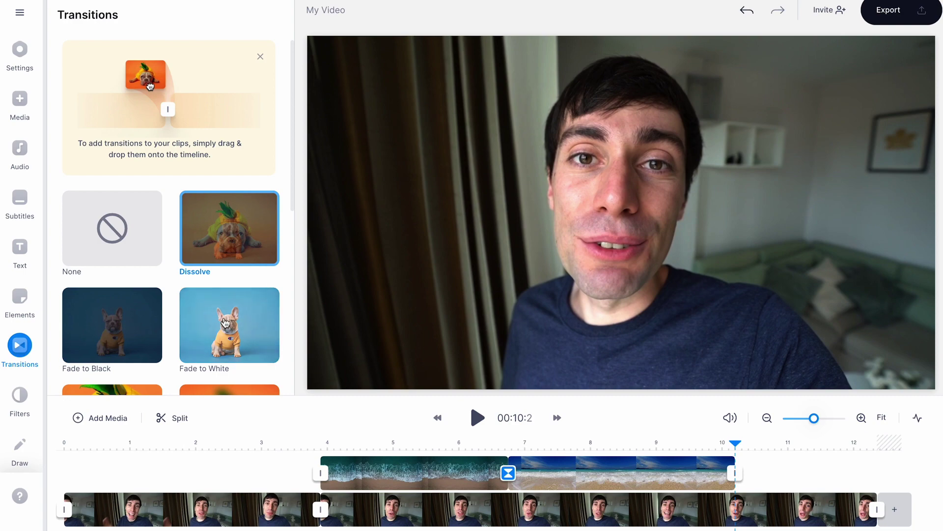
drag(255, 338, 509, 476)
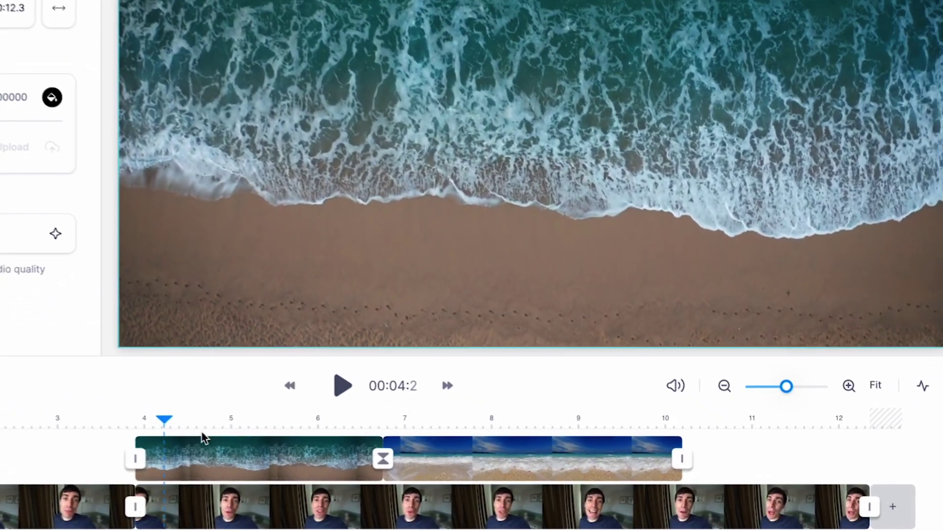
- Try the Lydos color grading on the aerial shoreline clip and remove it
click(229, 457)
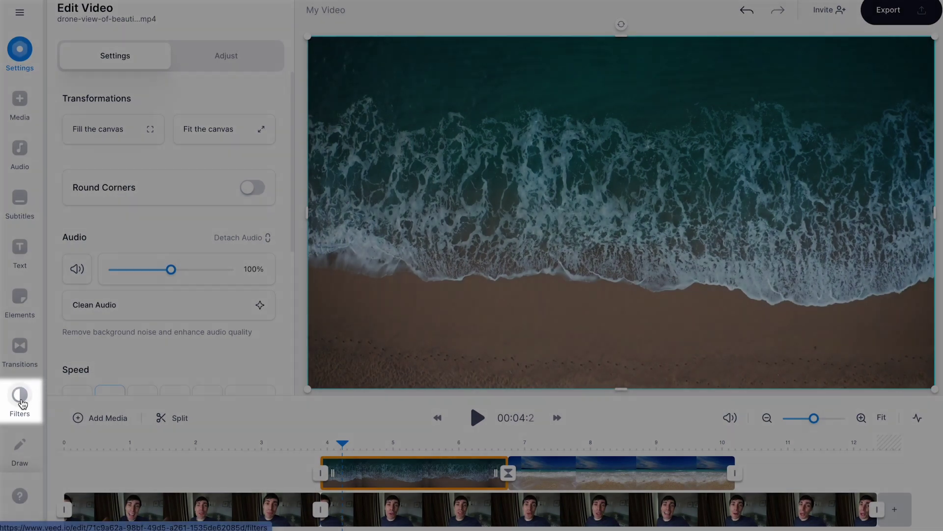
click(20, 398)
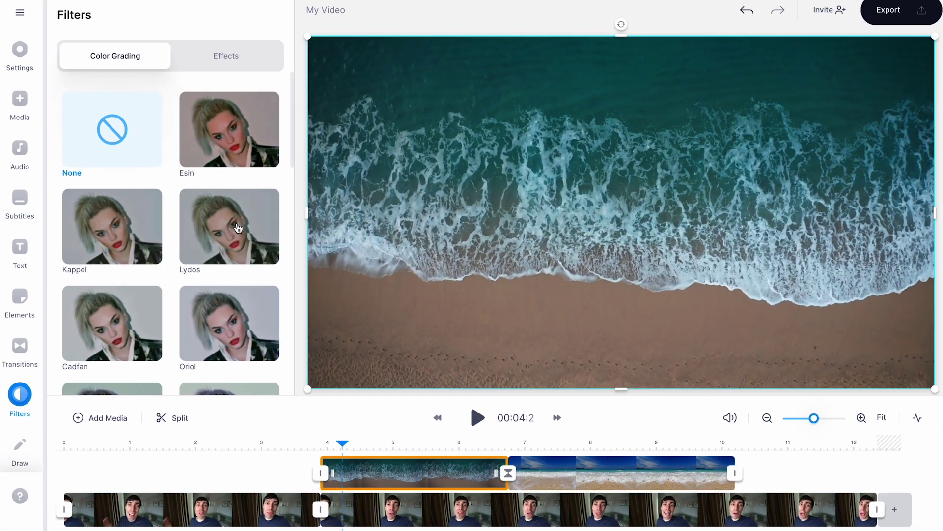
click(238, 227)
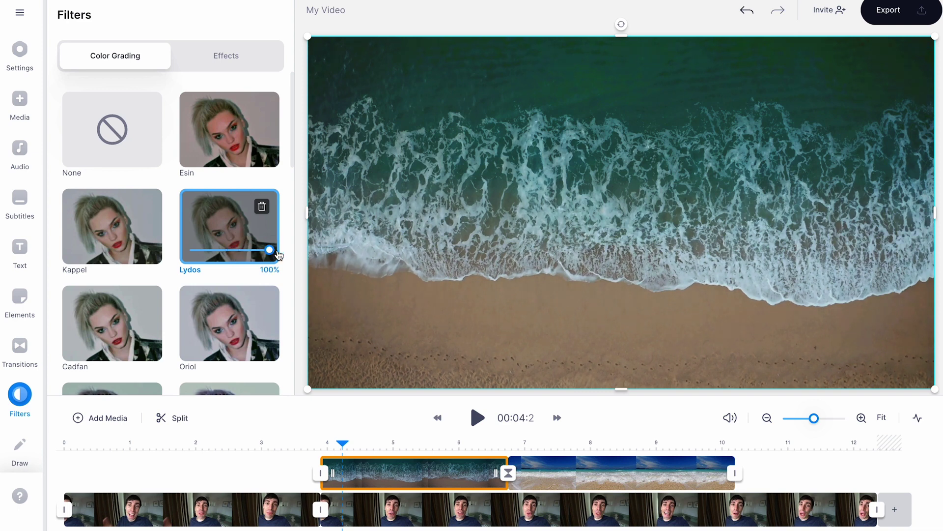
click(261, 210)
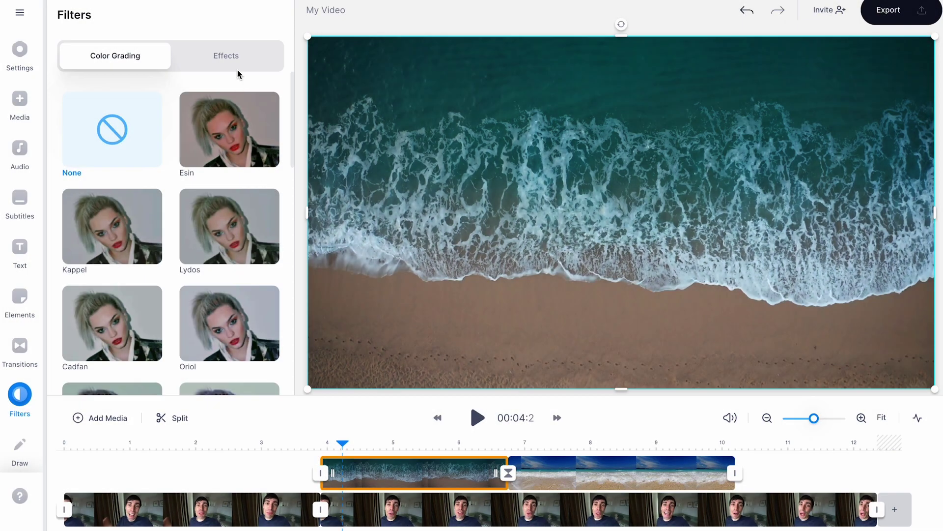
- Examine the filter effects, color correction adjustments and general settings available for the aerial shoreline clip
click(234, 58)
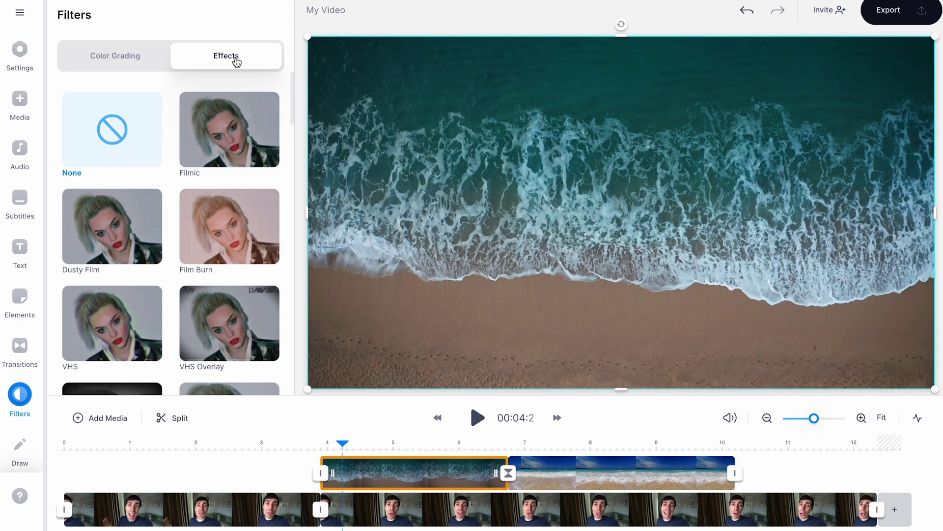
click(459, 465)
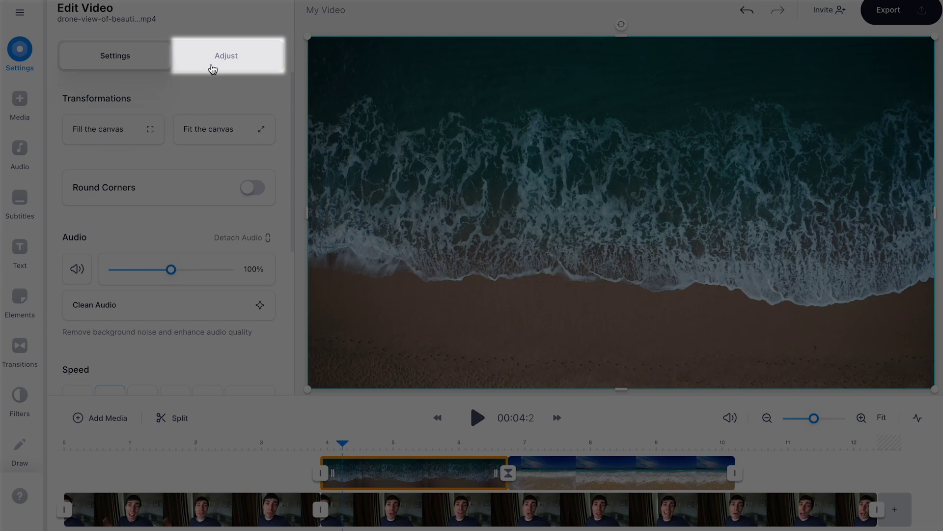
click(213, 68)
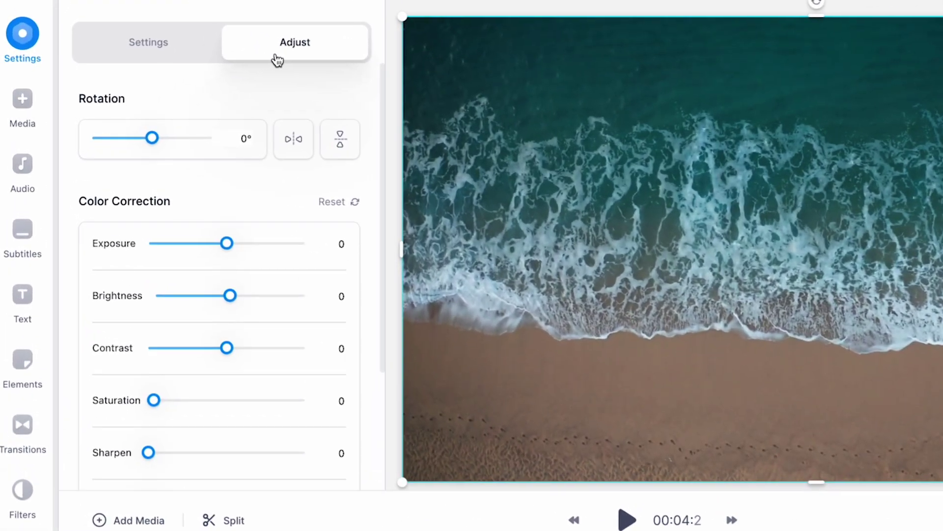
click(178, 50)
scroll(363, 193, down, 5)
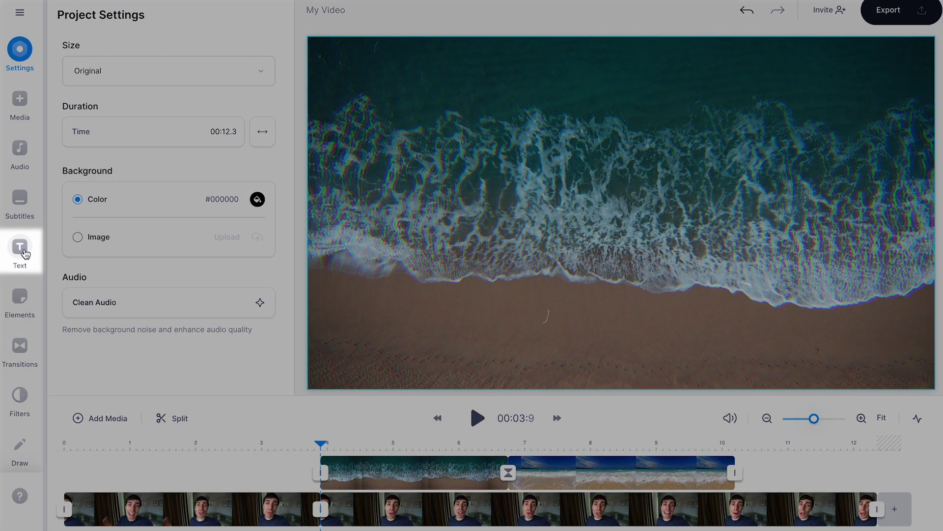
- Add the Coffee hour text preset at 3.9 seconds and change its wording to "The Beach"
click(23, 251)
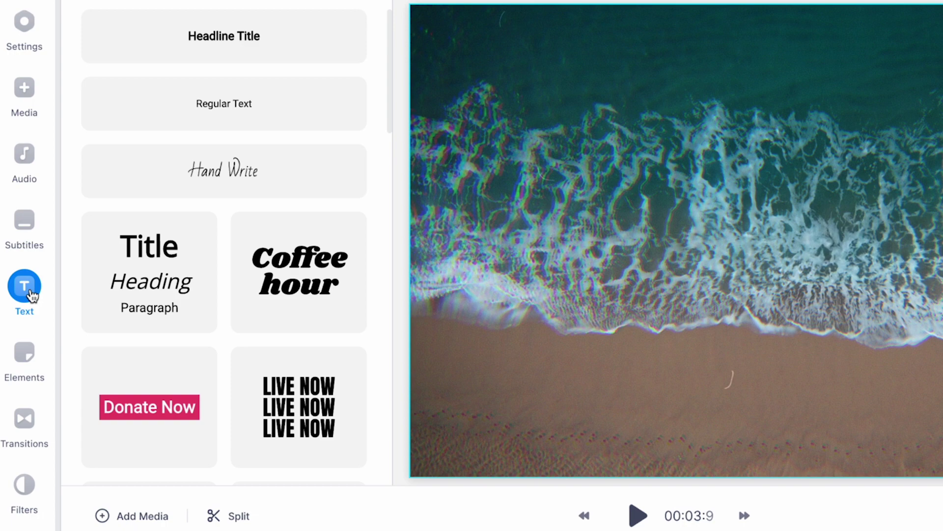
click(318, 285)
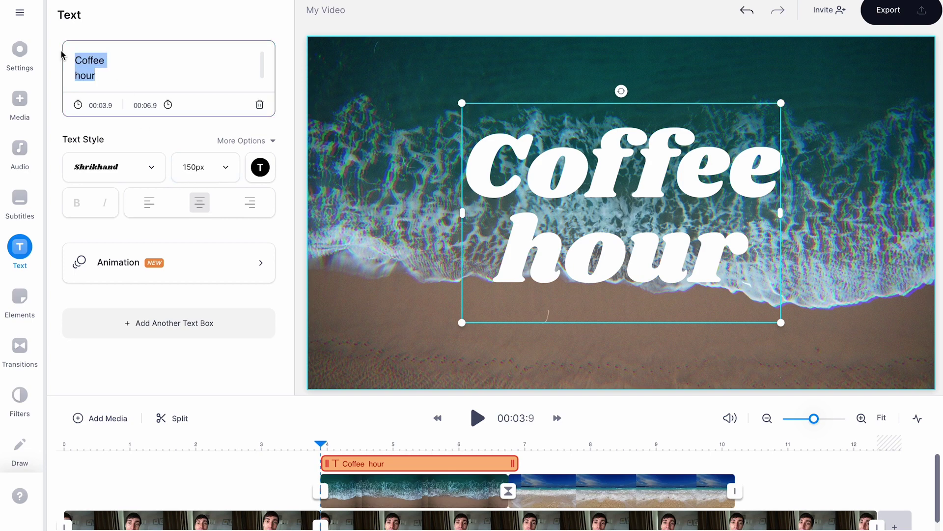
text(The Beach)
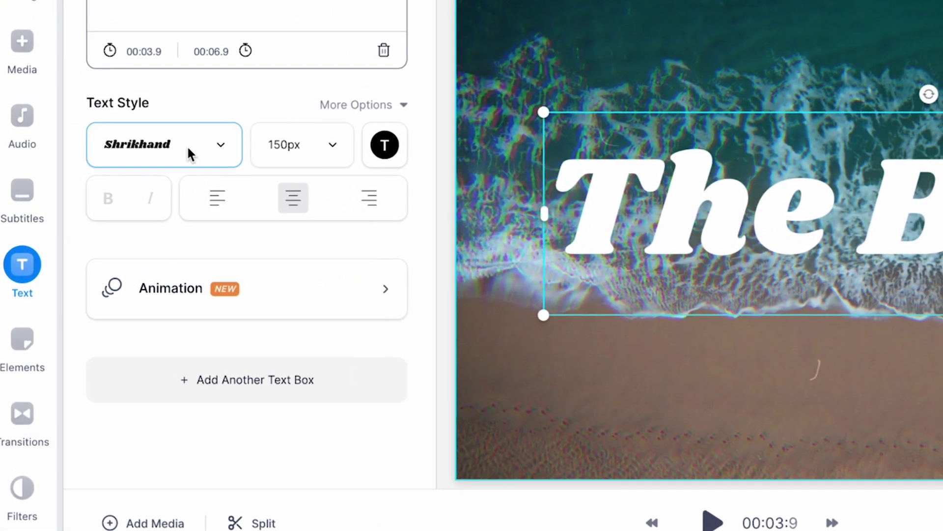
- Keep the title's Shrikhand font and color its text yellow, #ffe069
click(130, 169)
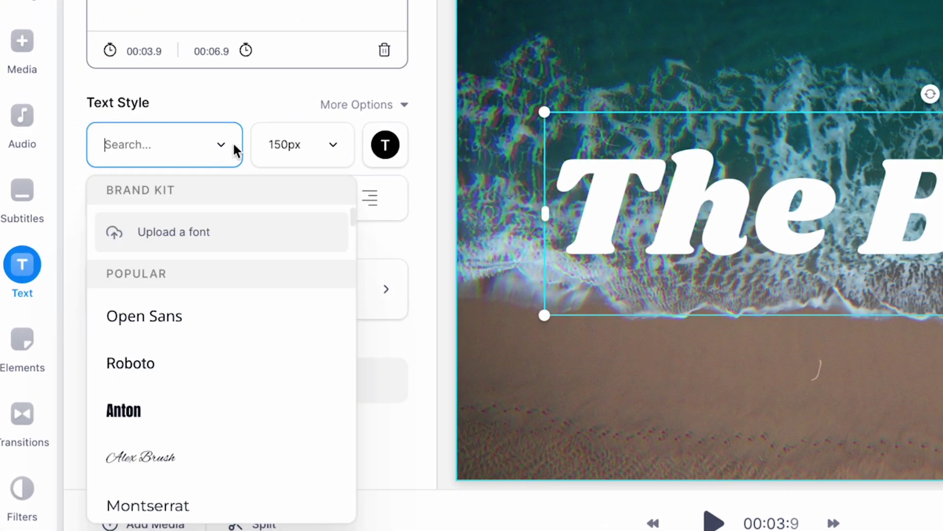
click(224, 164)
click(384, 144)
click(183, 325)
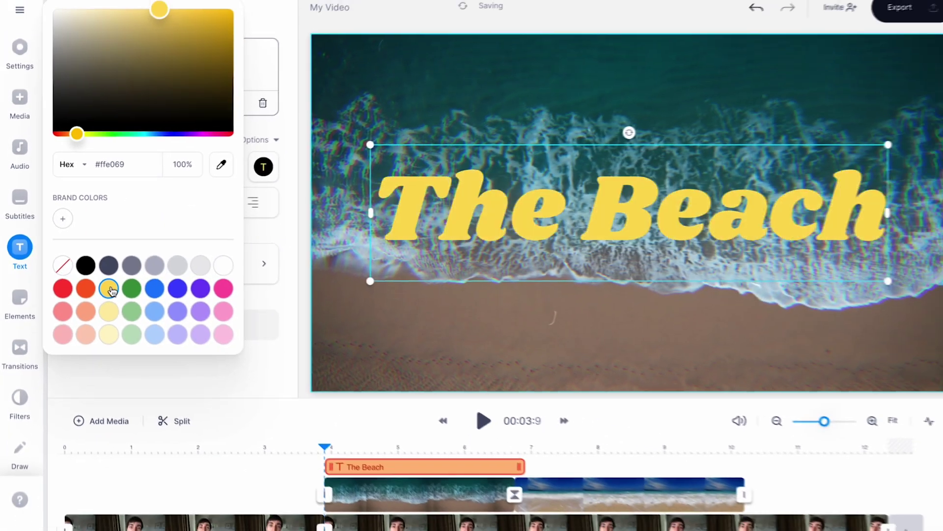
click(285, 170)
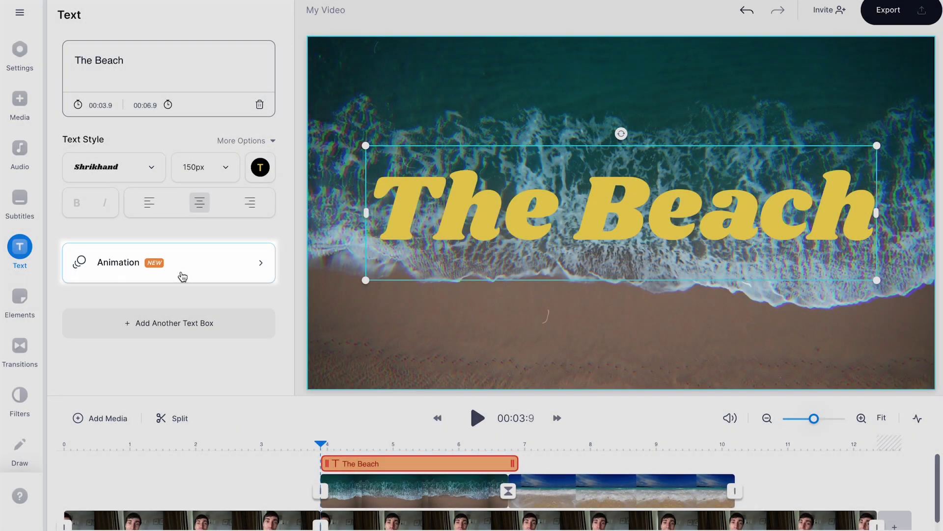
- Apply the Typewriter animation to the centered "The Beach" title and trim its end to match the aerial shoreline clip
click(182, 274)
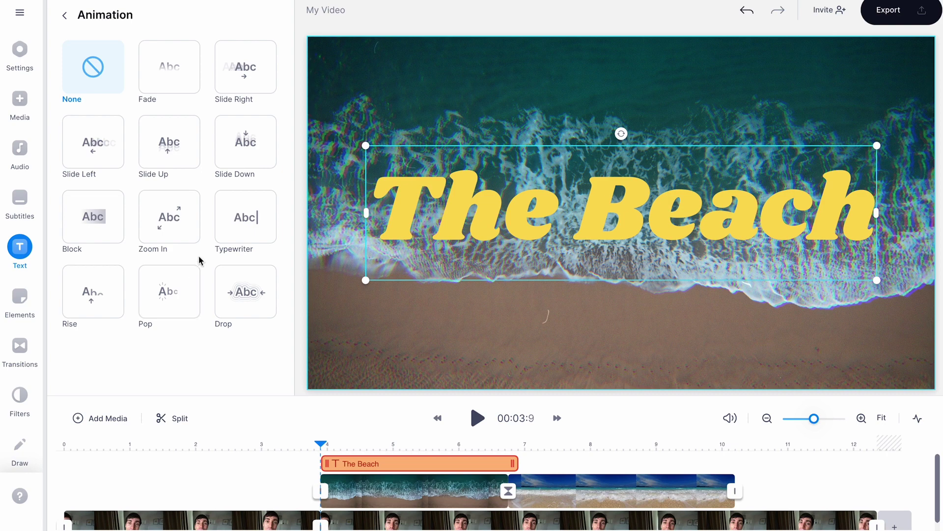
mouse_move(256, 216)
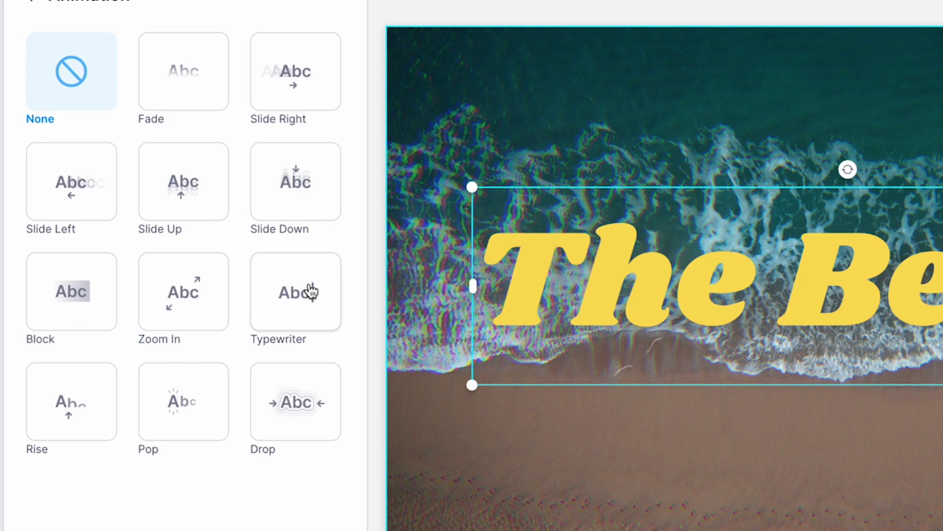
click(311, 292)
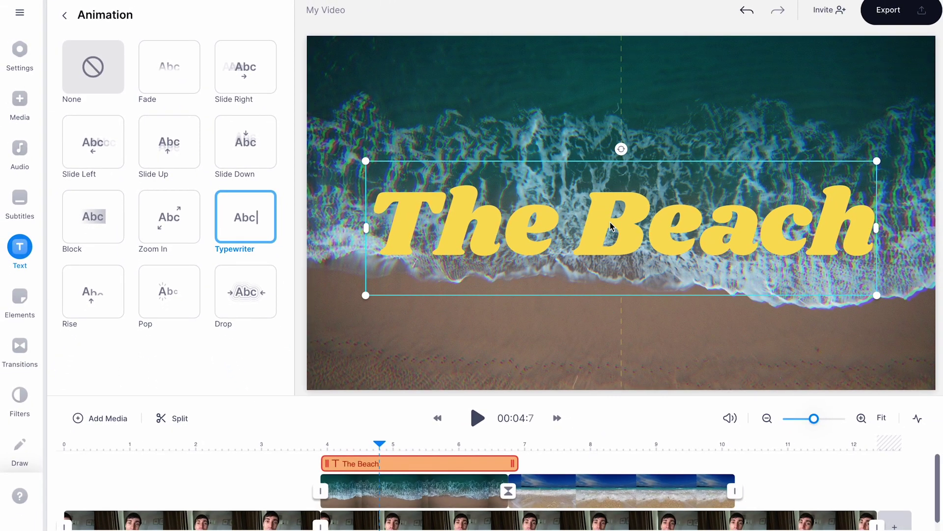
drag(611, 226, 612, 217)
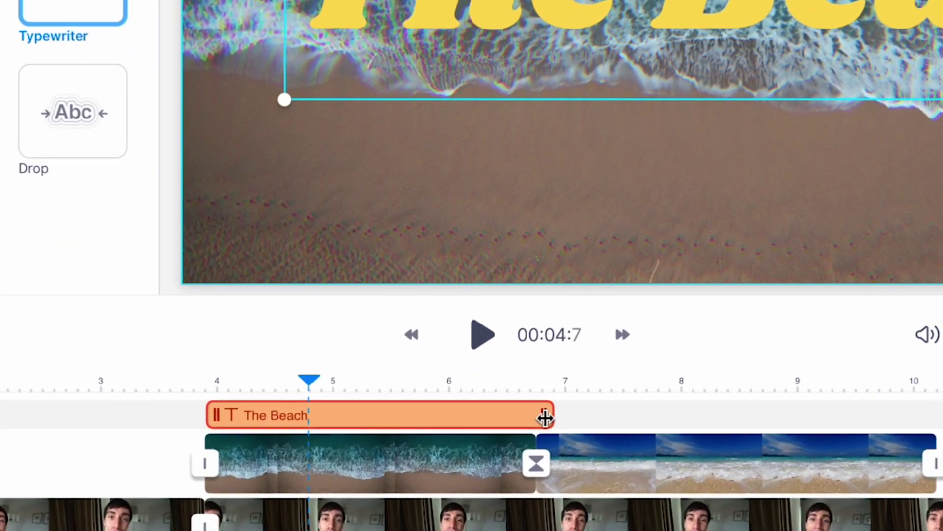
drag(513, 464, 457, 463)
- Add the surprised-face emoji at 7.2 seconds and place it, enlarged and tilted, in the sky area of the blue-sky clip
drag(445, 418, 529, 416)
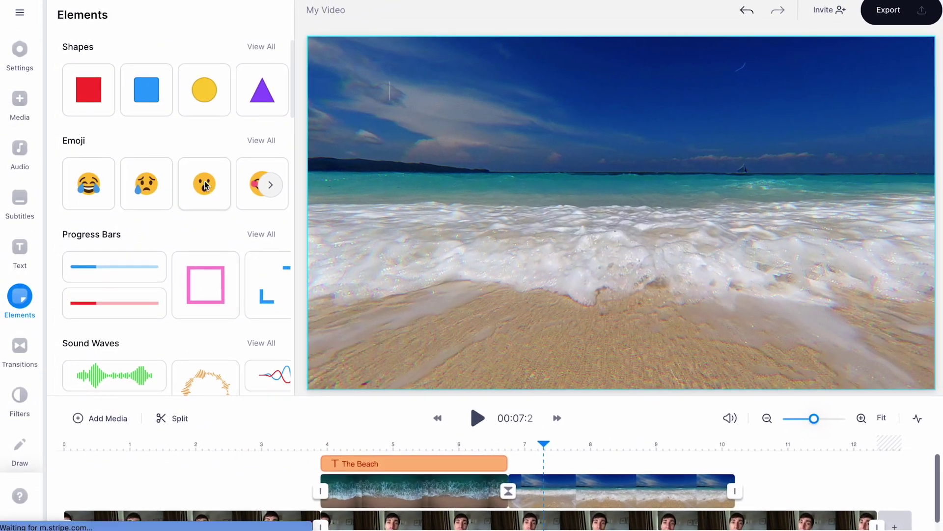
click(209, 186)
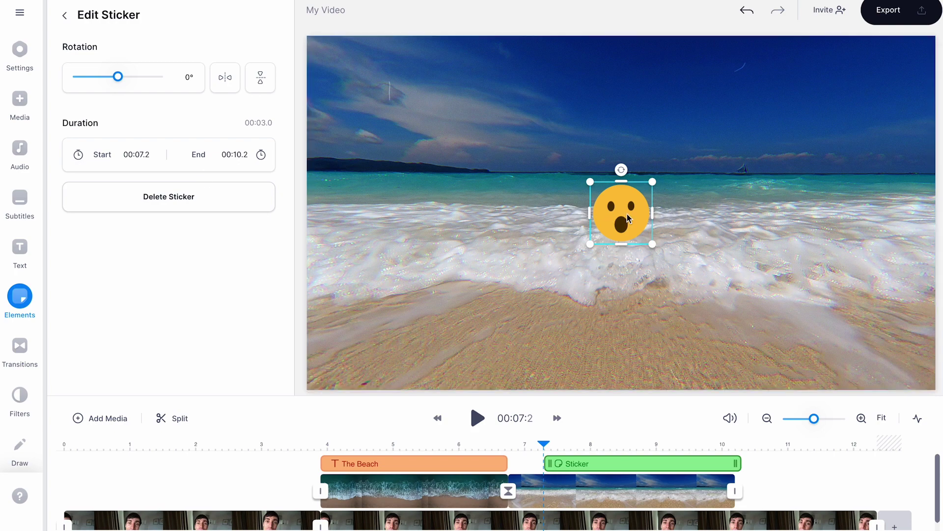
drag(672, 199, 820, 133)
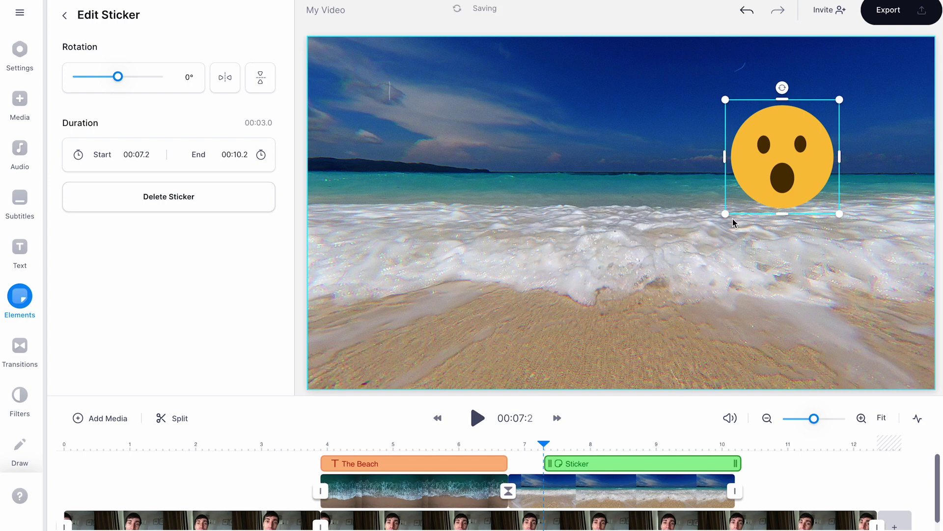
drag(789, 168, 823, 142)
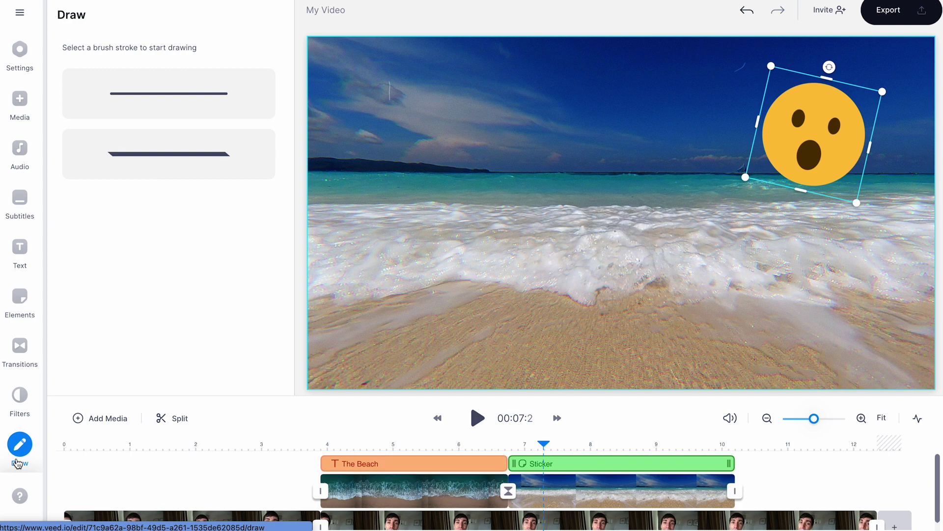
- Draw a red 10px arrow from the emoji with the round brush, and align its layer with the end of the blue-sky clip
click(221, 87)
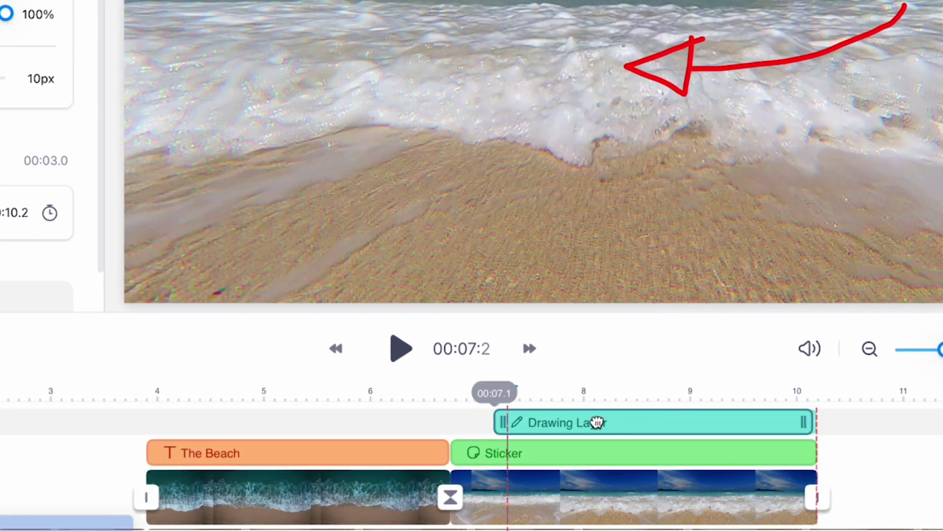
drag(760, 422, 805, 426)
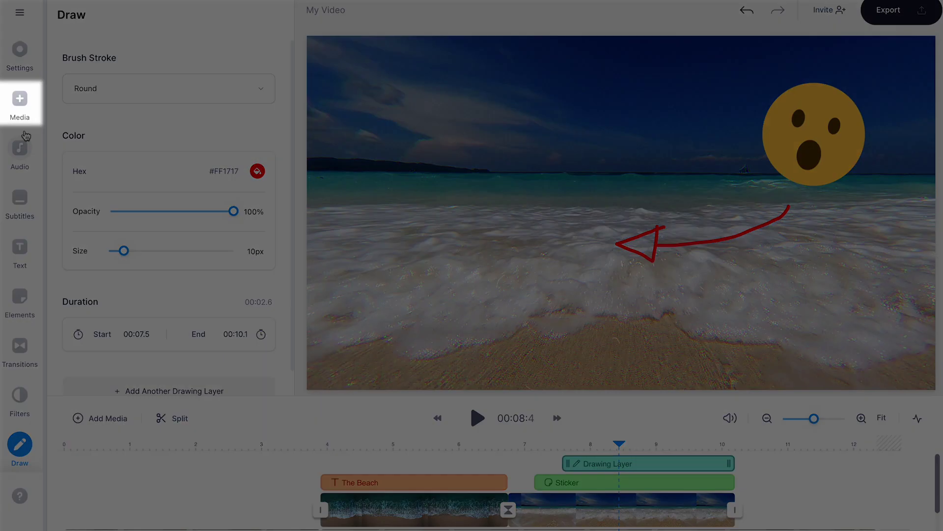
- Upload beach.jpg from the My Videos folder into the project at 8.4 seconds
click(20, 98)
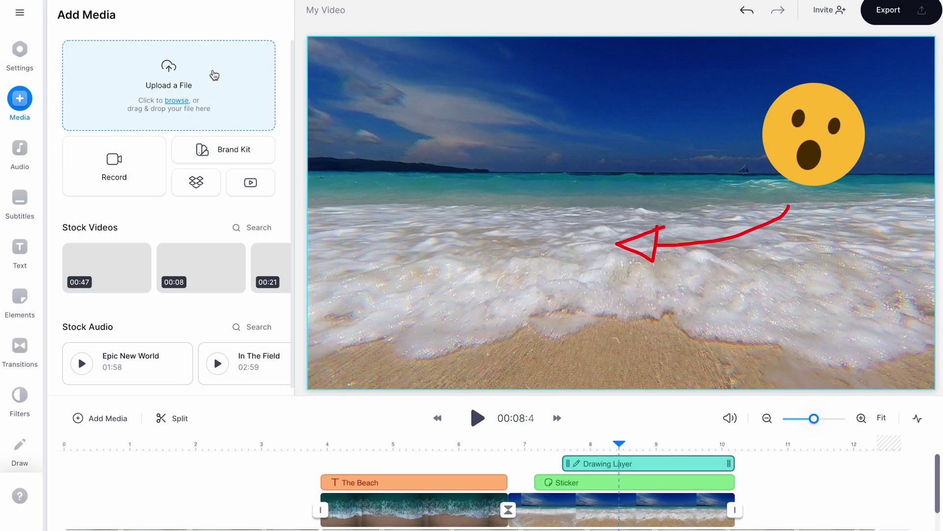
click(208, 72)
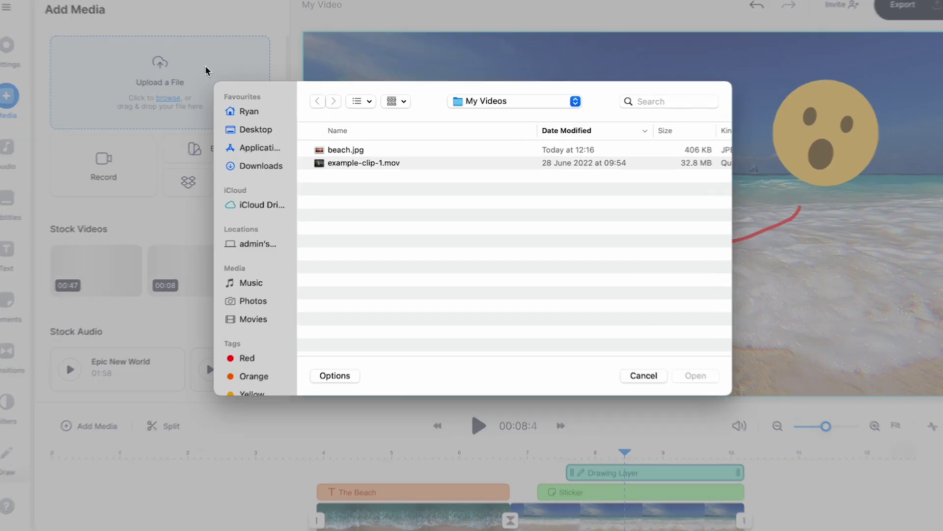
click(376, 151)
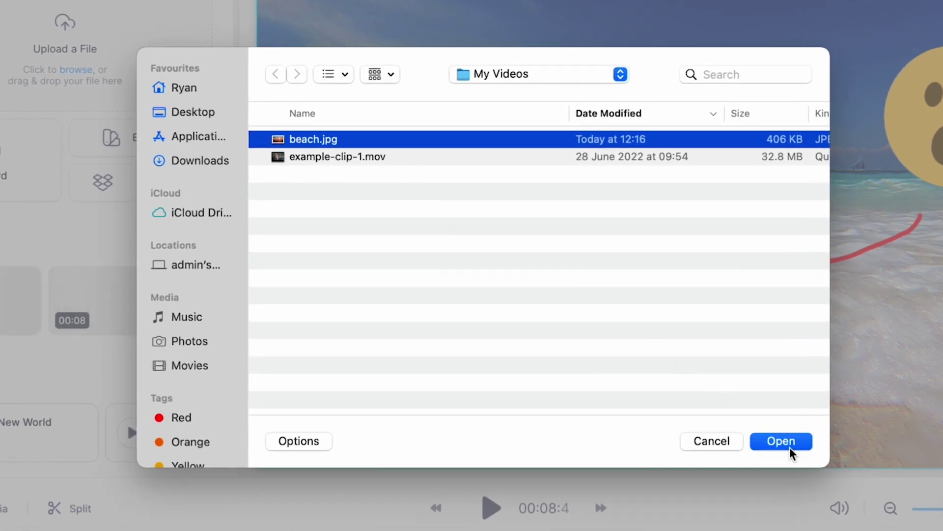
click(789, 447)
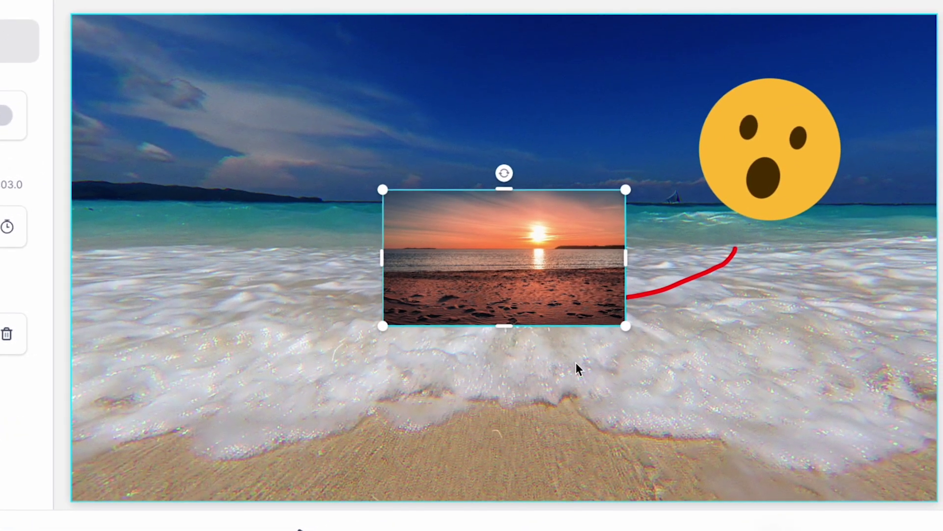
- Move the sunset image beyond the arrow's tip and enlarge it over the waves
drag(556, 266, 352, 266)
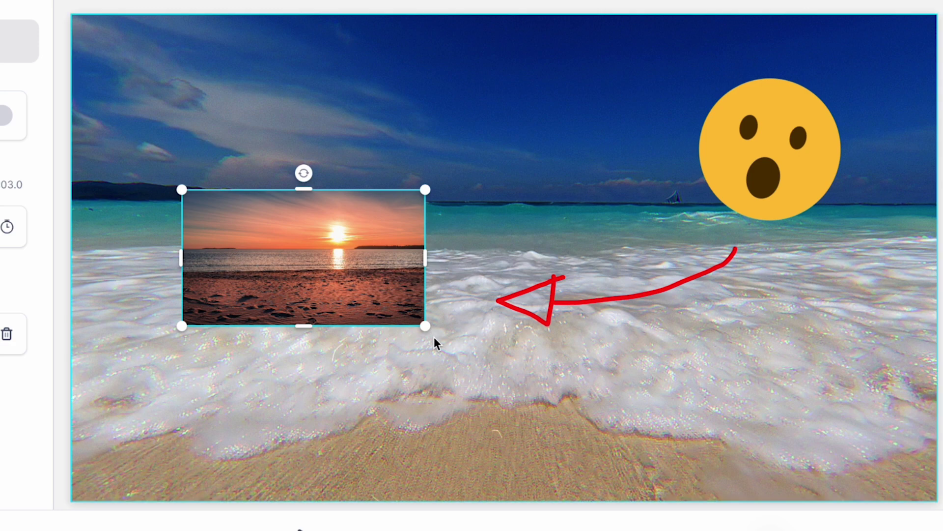
drag(429, 331, 488, 385)
drag(415, 327, 382, 294)
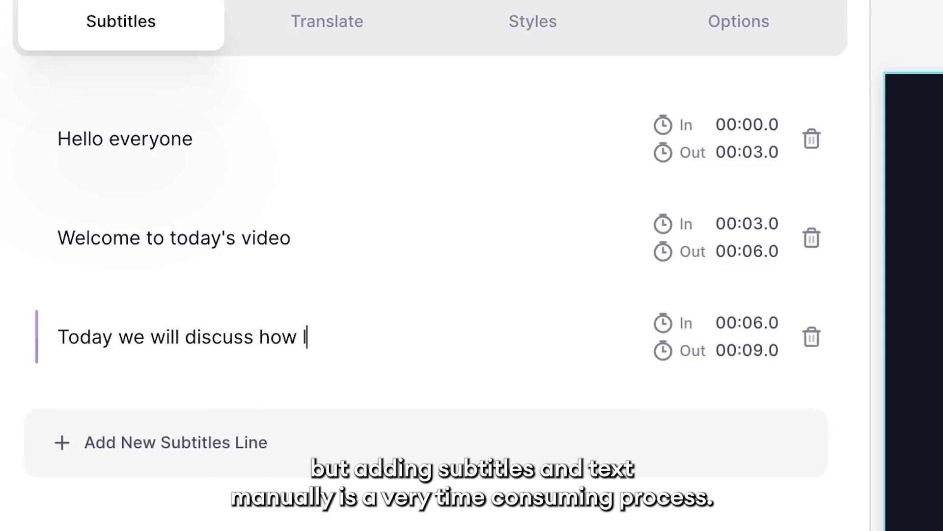
- Complete the third subtitle line so it reads "Today we will discuss how lakes"
text(akes)
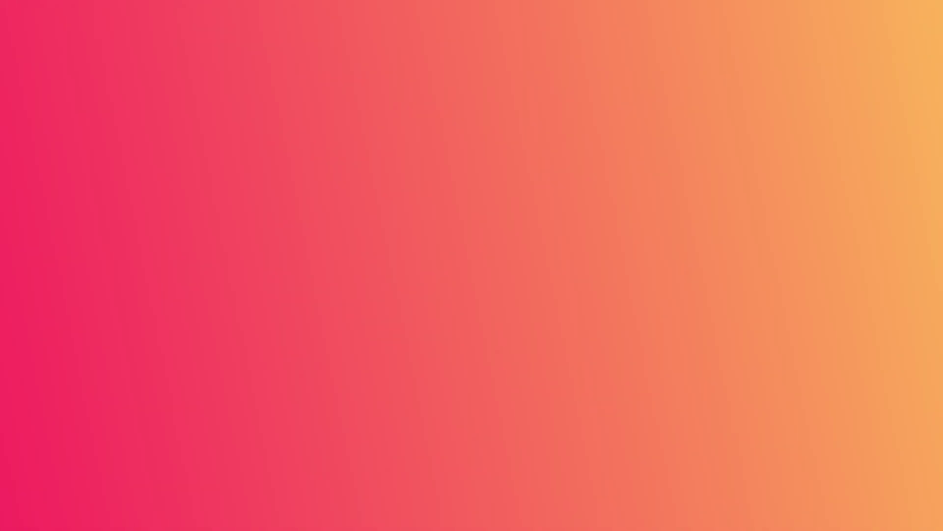
- Split the main footage at 6.4 seconds and delete the section from about 4.3 to 6.4 seconds
click(241, 416)
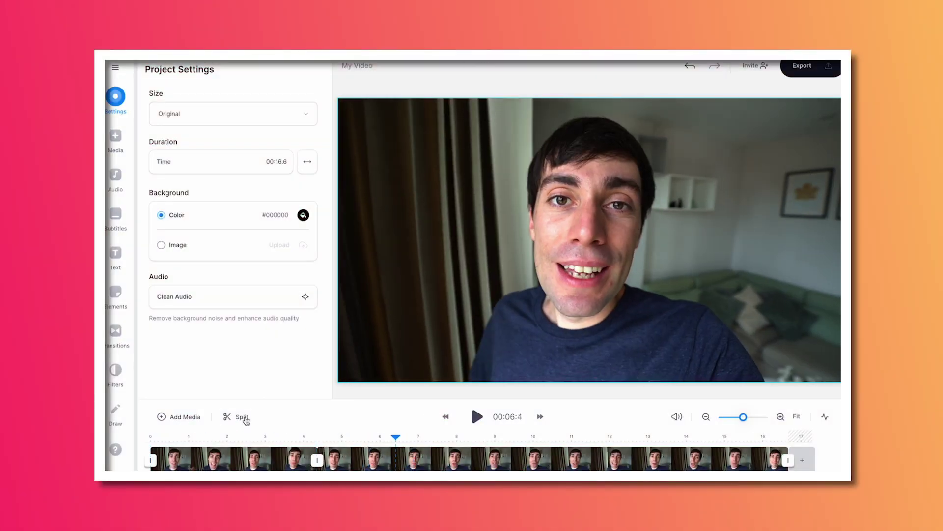
click(354, 465)
key(Delete)
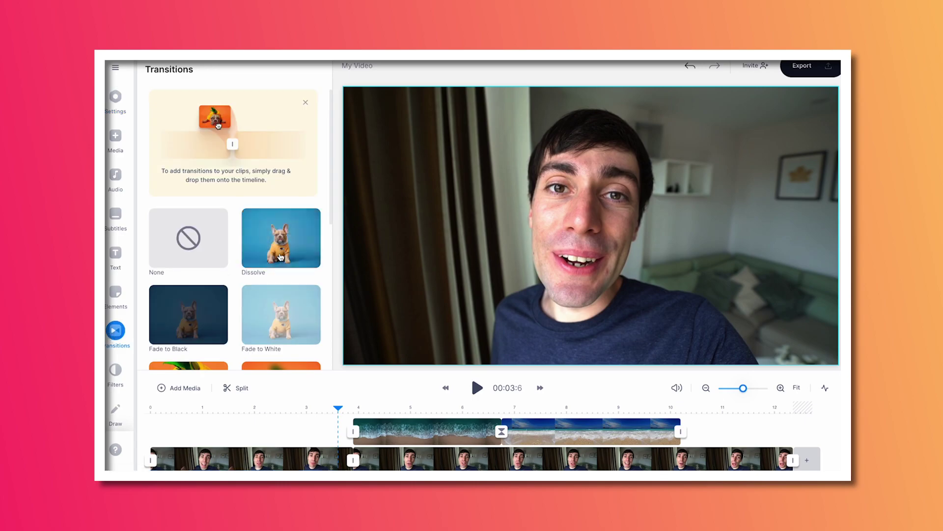
- Apply the Dissolve transition between the two beach clips
drag(280, 236, 488, 410)
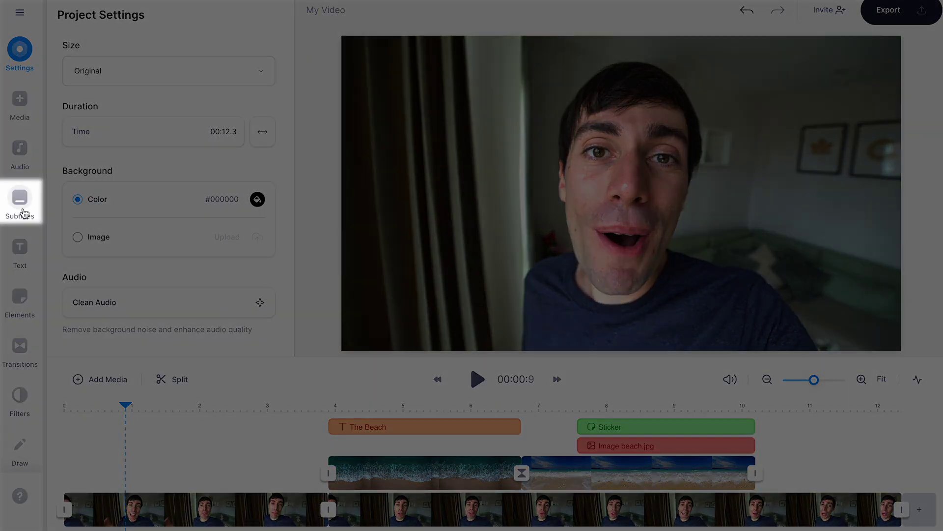
- Generate automatic subtitles for example-clip-1.mov with English as the spoken language
click(22, 209)
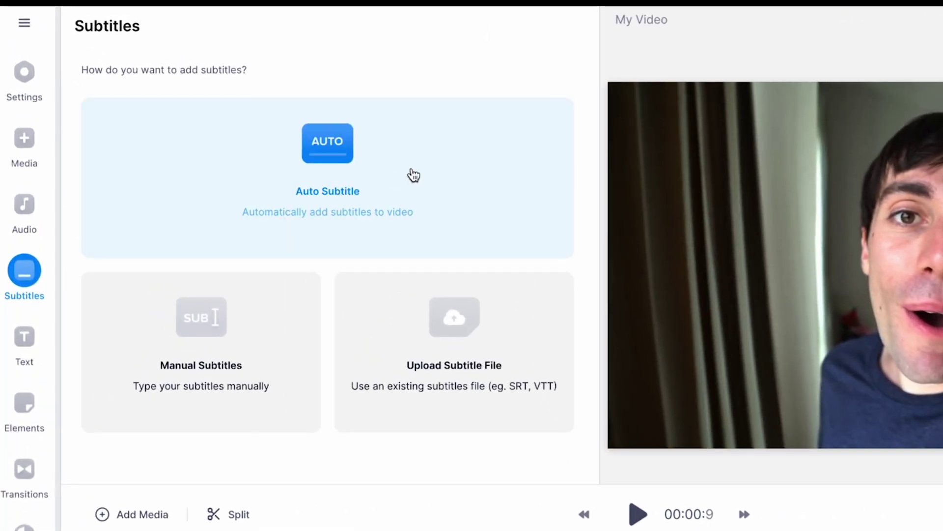
click(341, 140)
click(418, 206)
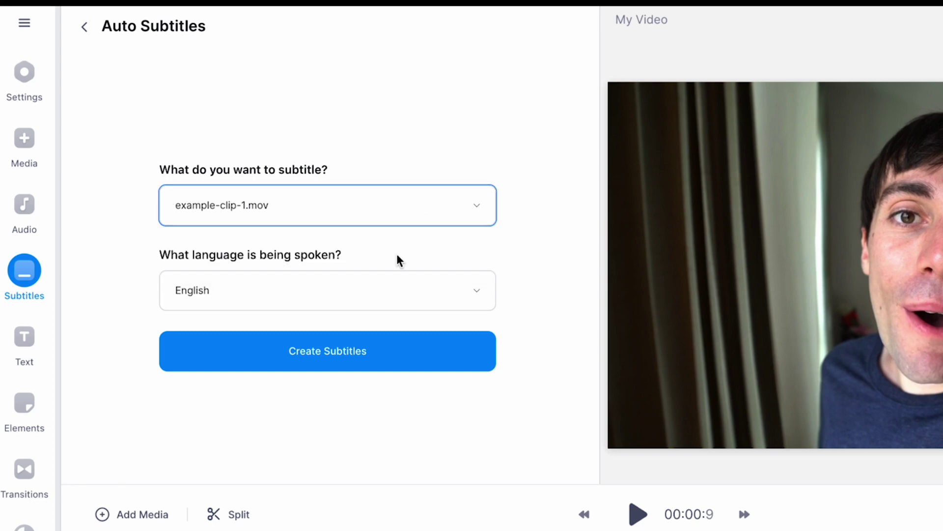
click(406, 295)
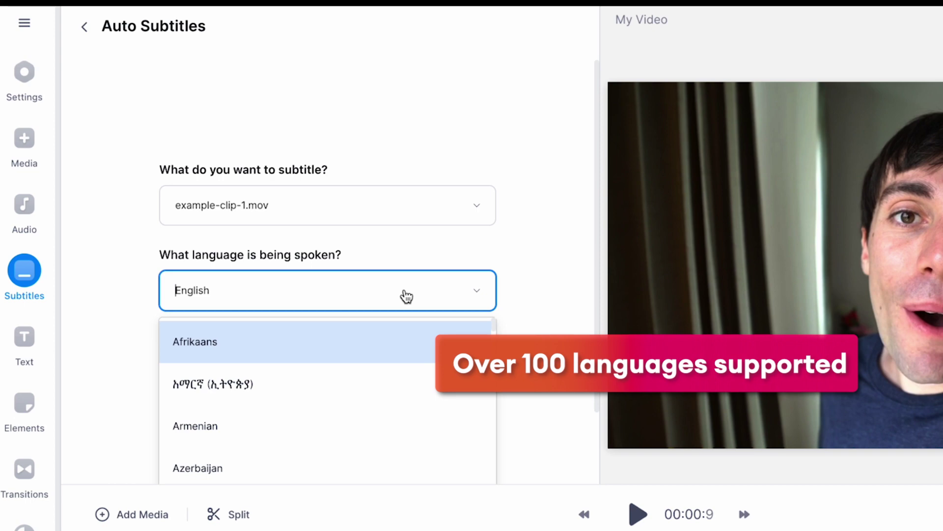
click(406, 296)
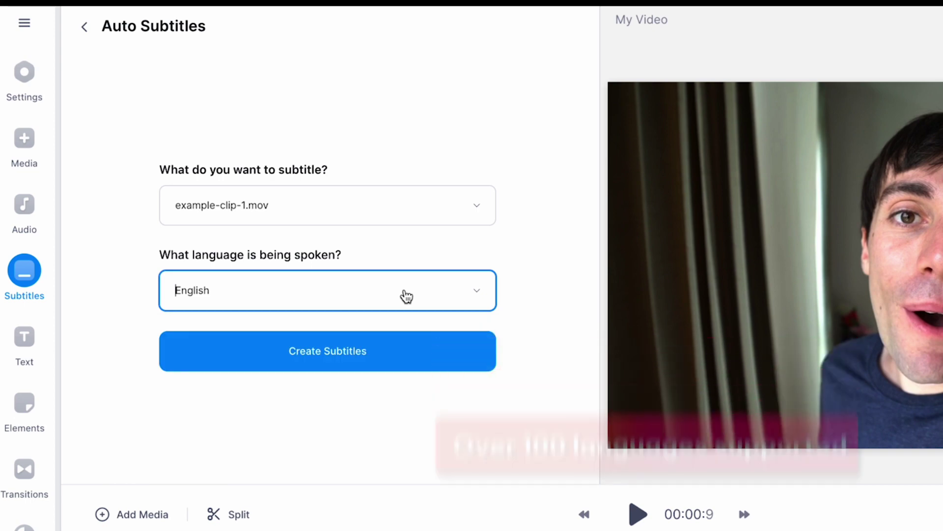
click(400, 353)
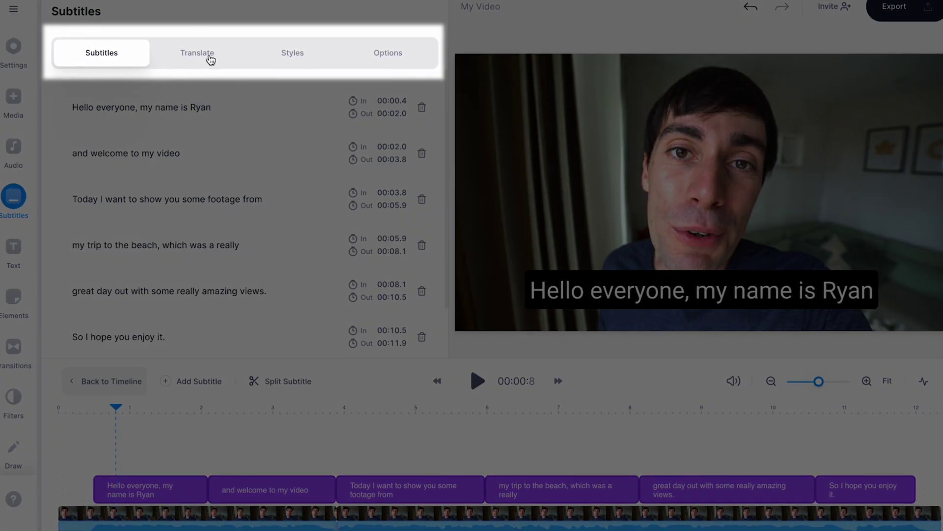
- Check the subtitle translation languages, set the subtitle font to Anton and look over the subtitle effects
click(211, 59)
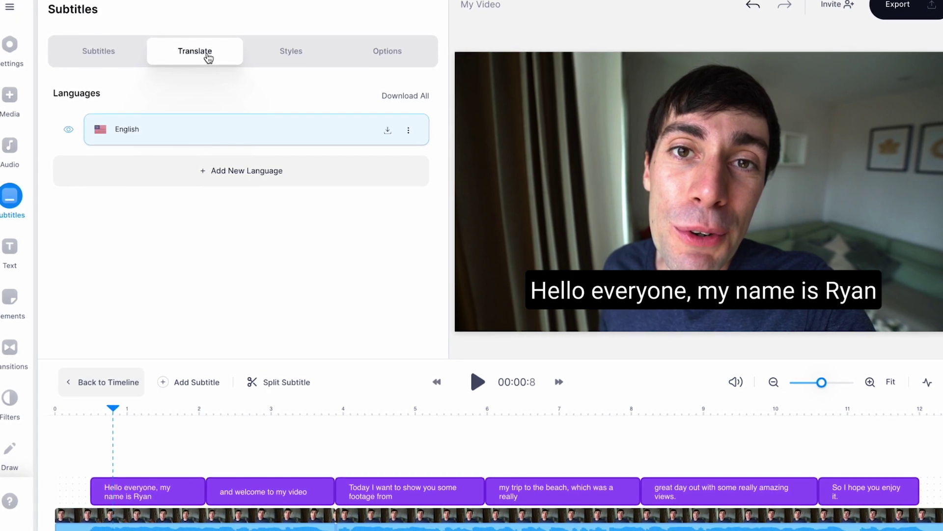
click(329, 51)
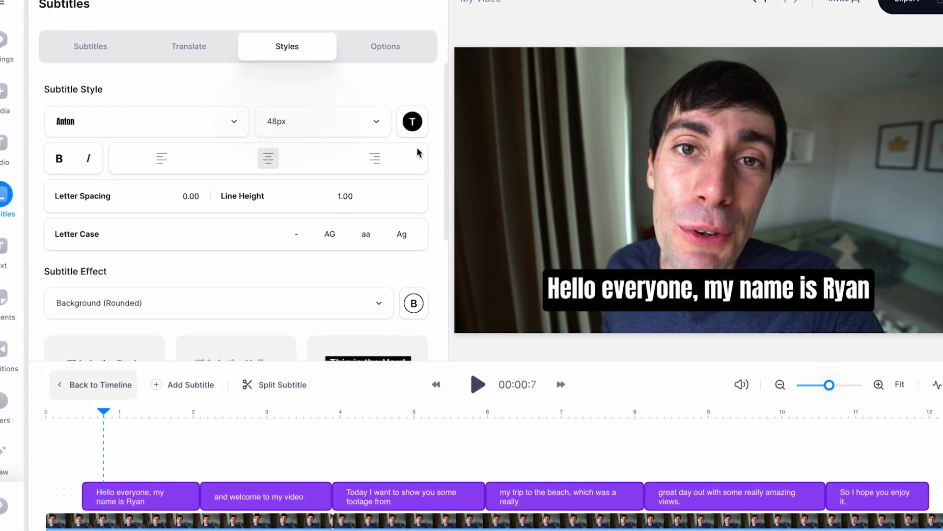
scroll(432, 165, down, 5)
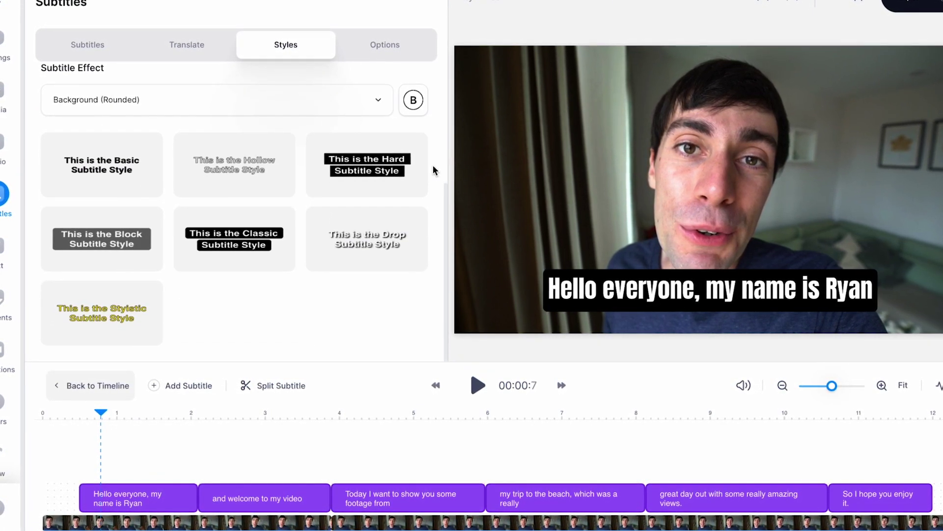
- Try shortening the first subtitle block on the timeline by pulling in its end
click(145, 265)
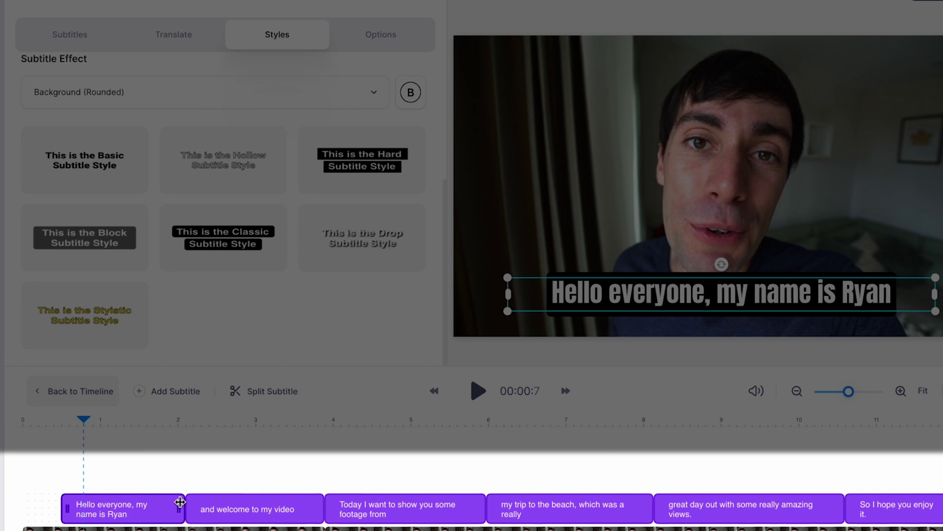
drag(180, 502, 145, 500)
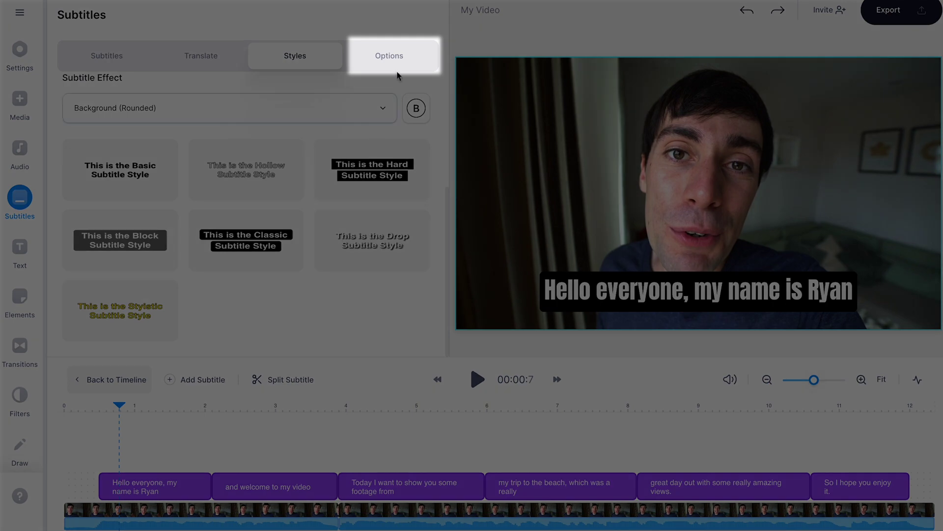
- Open the subtitle options and look through the .SRT, .VTT and .TXT download formats
click(403, 58)
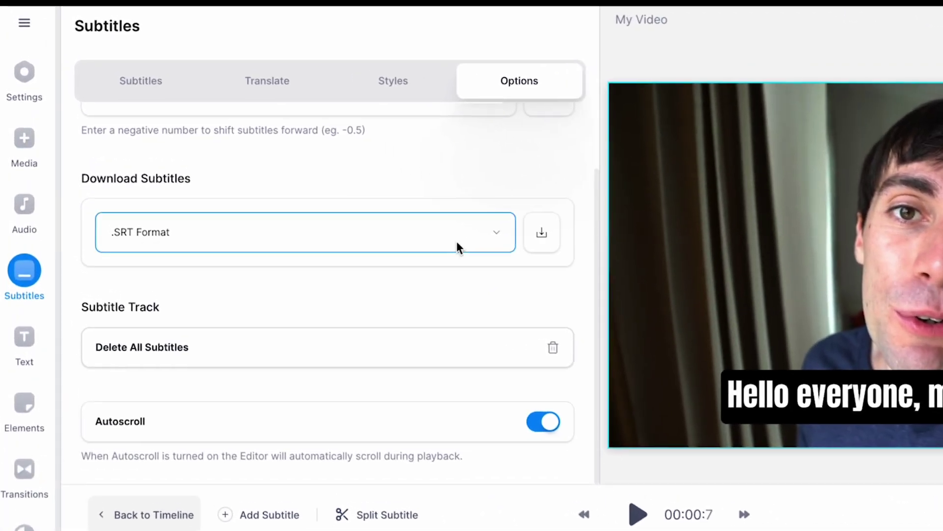
click(374, 198)
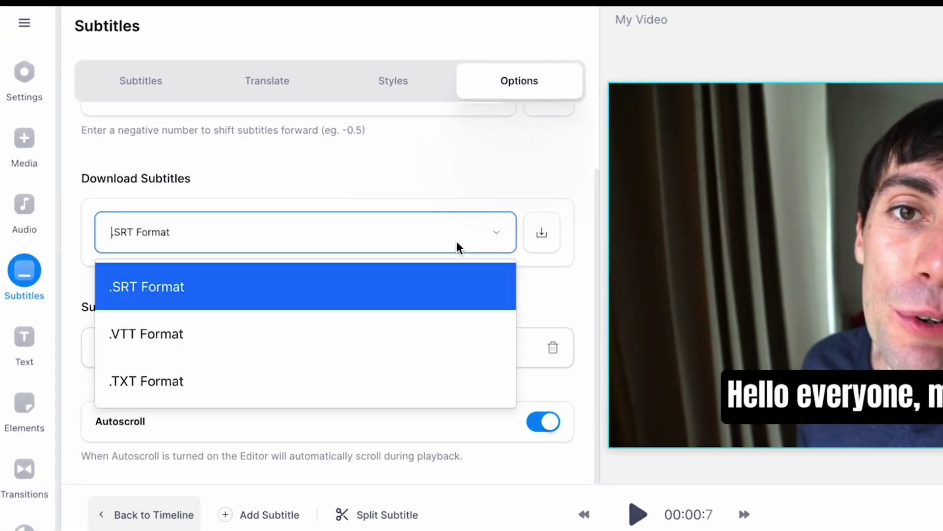
click(429, 393)
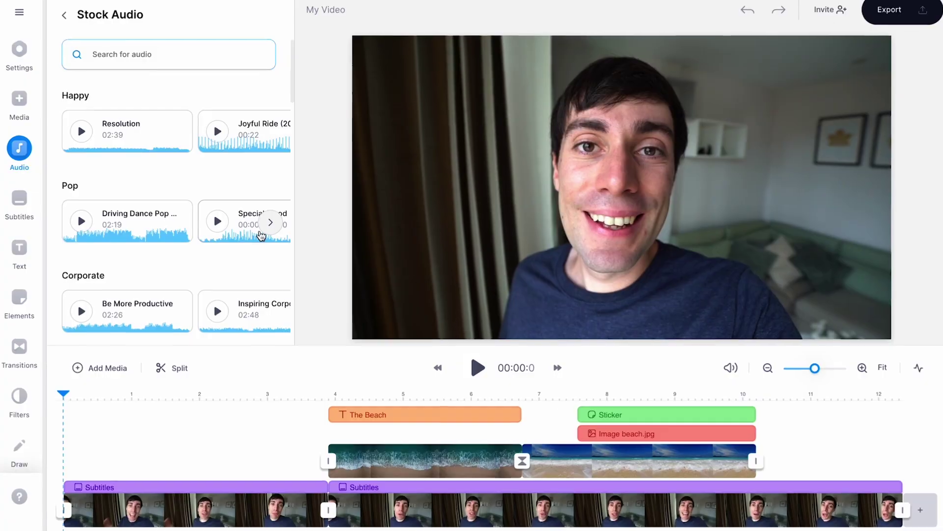
- Browse the stock audio library and pick the Atmospheric Vlog track in the Relaxing category
scroll(259, 234, down, 5)
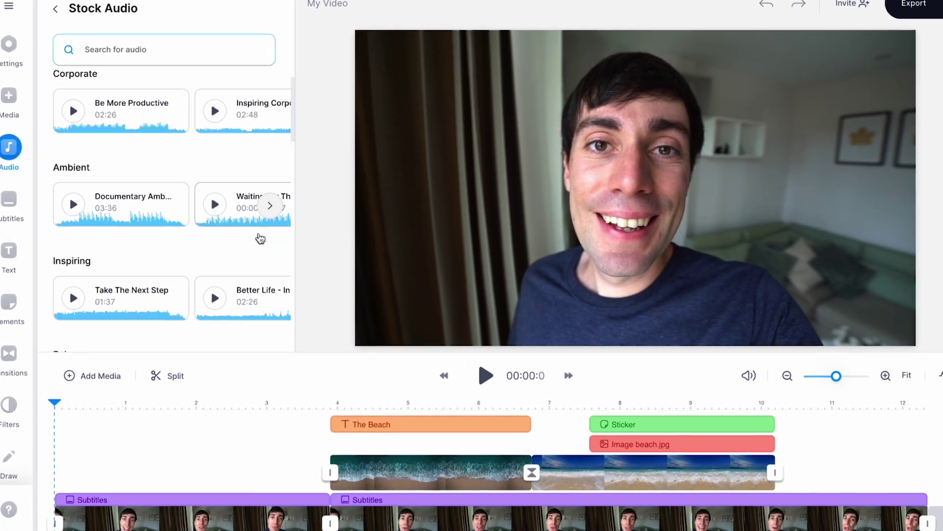
scroll(259, 238, down, 8)
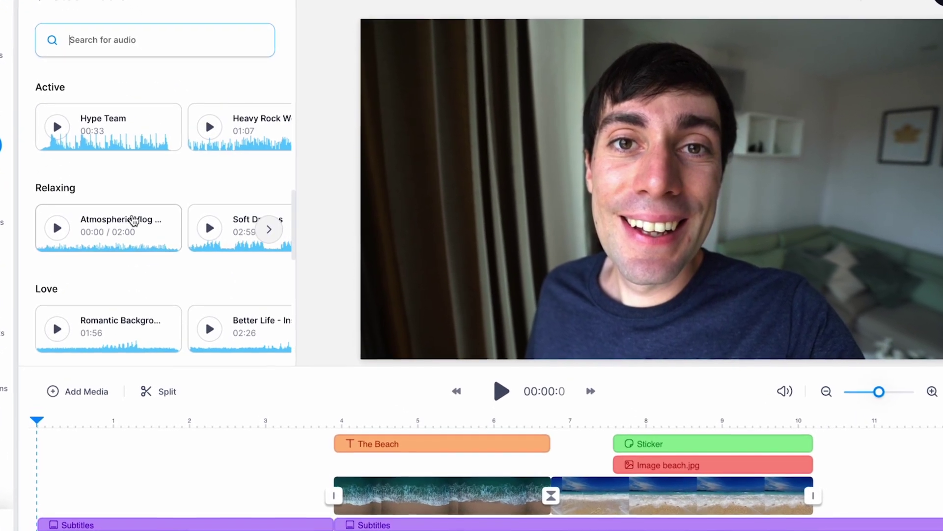
click(129, 220)
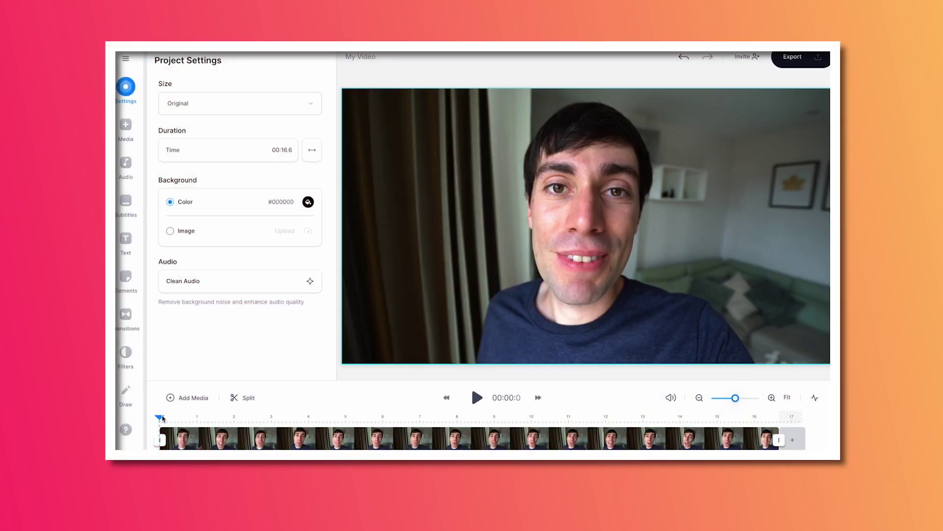
- Split the main footage at about 4.3 and 6.4 seconds and delete the section between the cuts
click(329, 418)
click(245, 398)
click(387, 417)
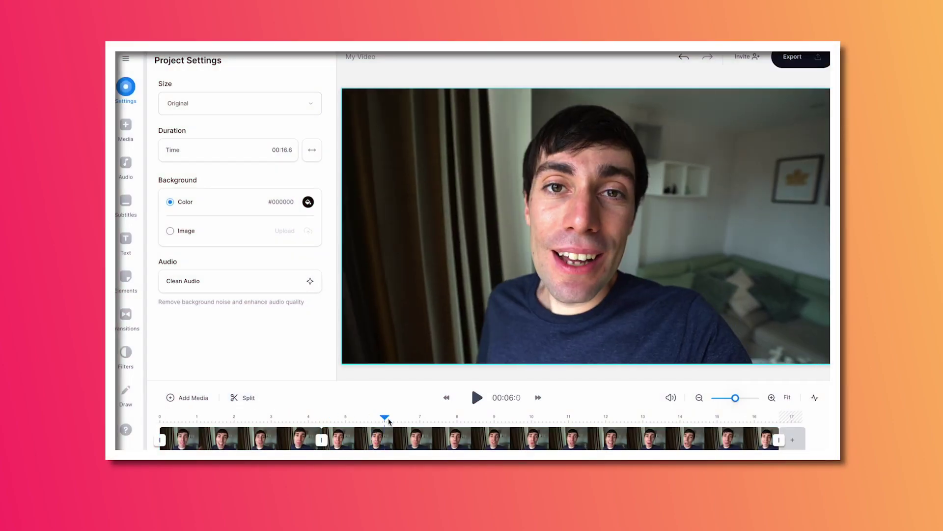
click(243, 397)
key(Delete)
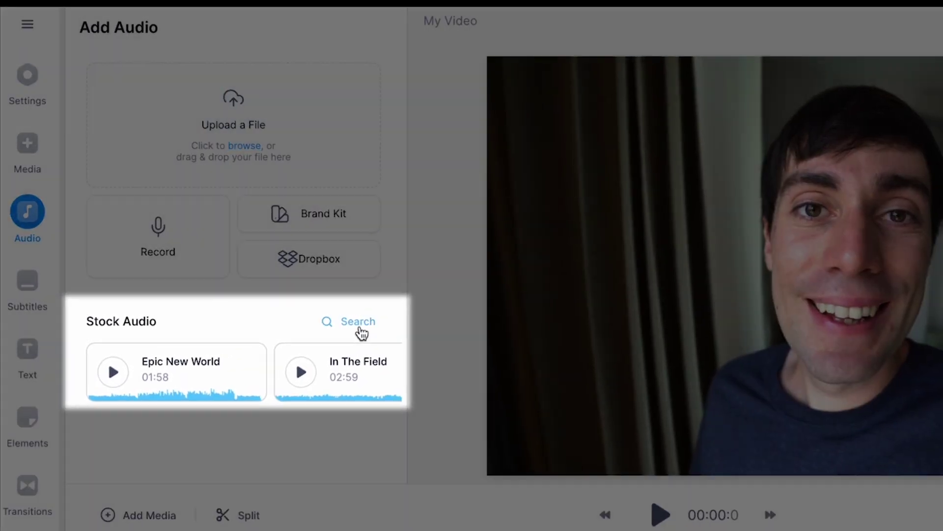
- Add the Atmospheric Vlog track from the stock audio's Relaxing category to the project as background music
click(362, 329)
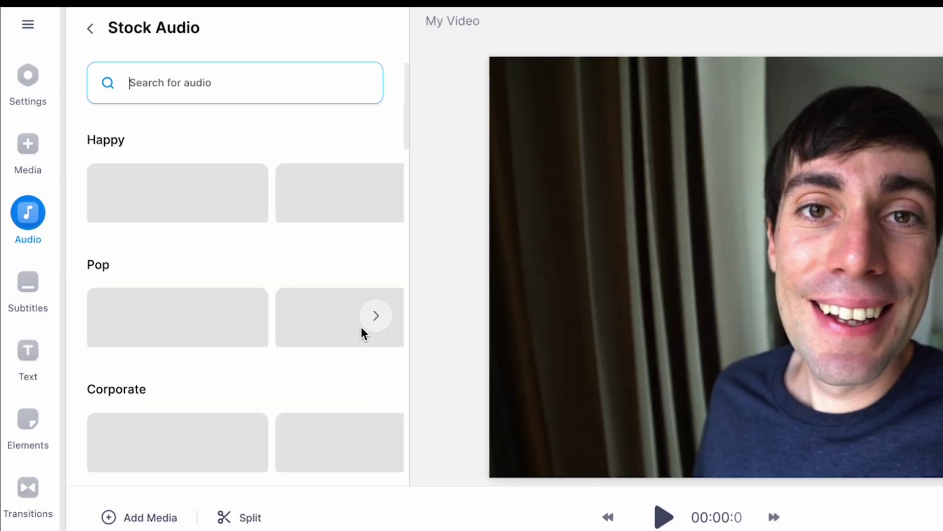
scroll(366, 337, down, 3)
scroll(369, 338, down, 10)
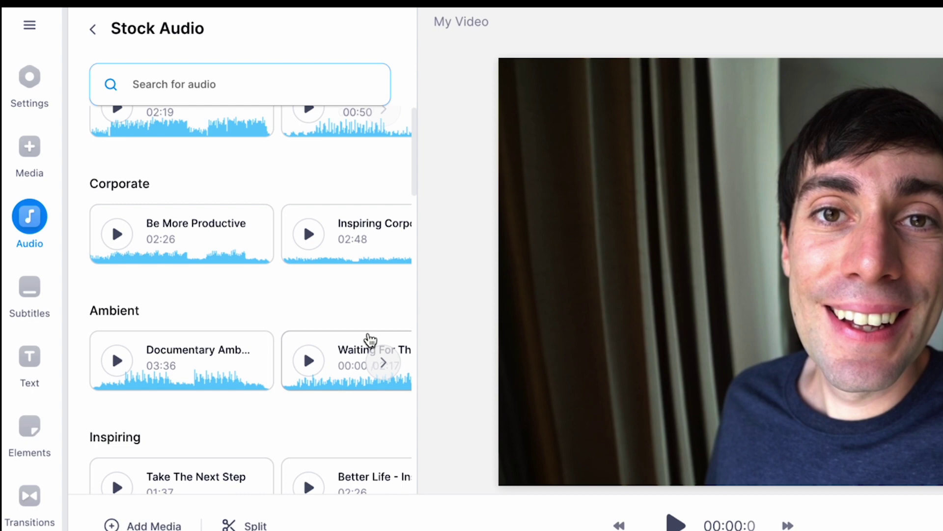
scroll(376, 344, down, 9)
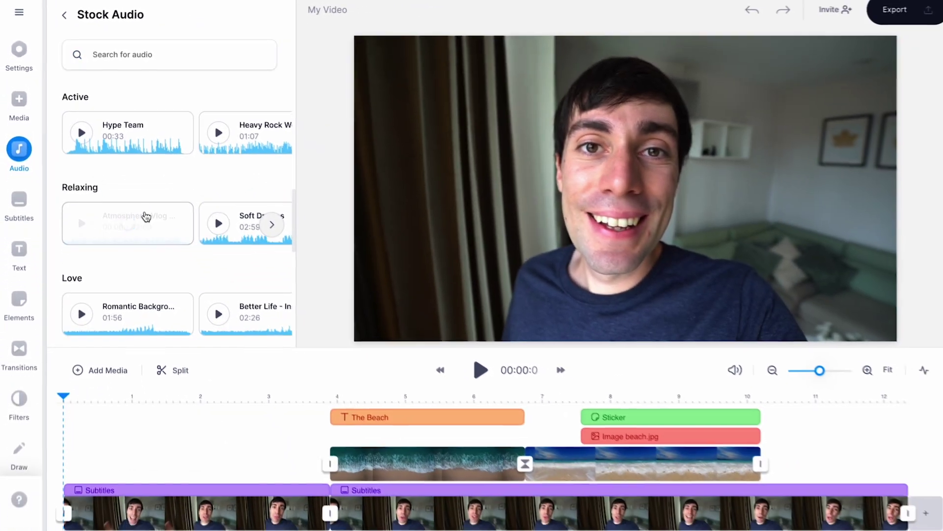
click(182, 281)
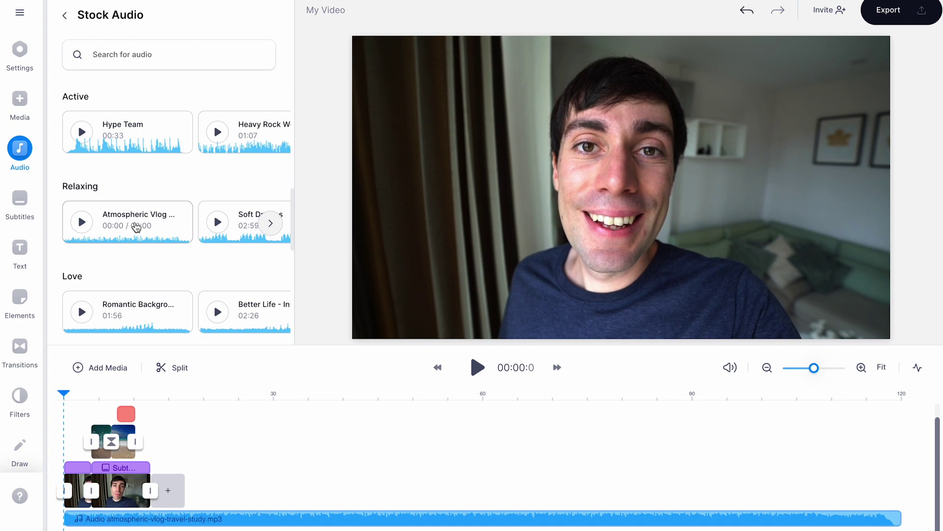
- Set the background music's volume to 20% and trim the track to end with the video at 12.3 seconds
click(211, 518)
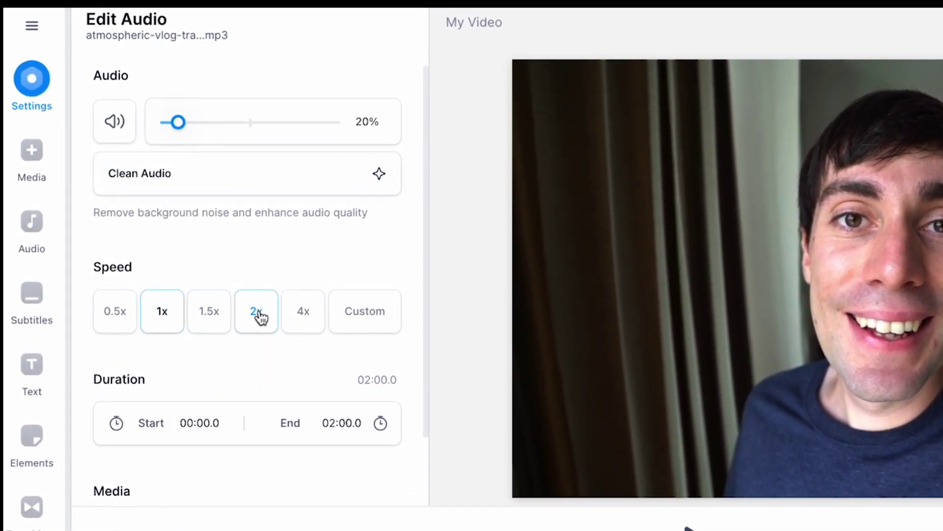
scroll(260, 317, down, 2)
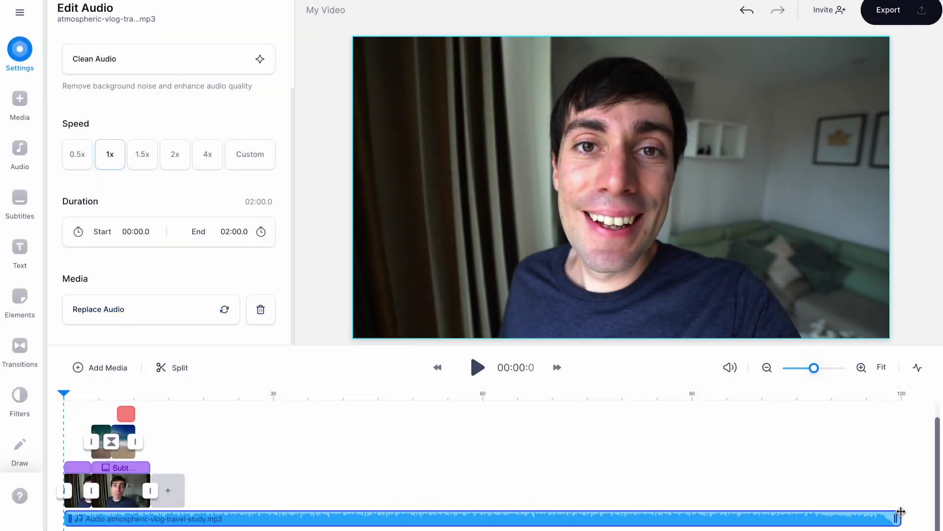
drag(645, 488, 315, 500)
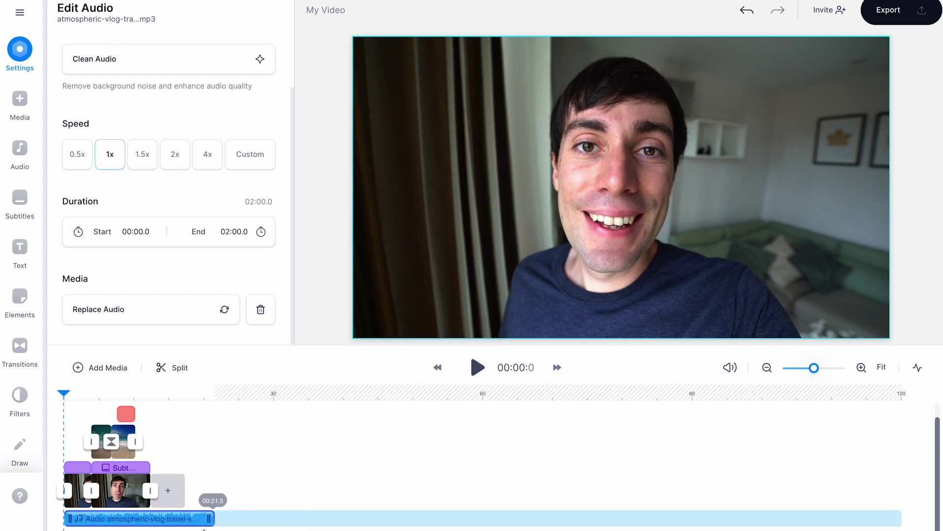
drag(210, 518, 199, 519)
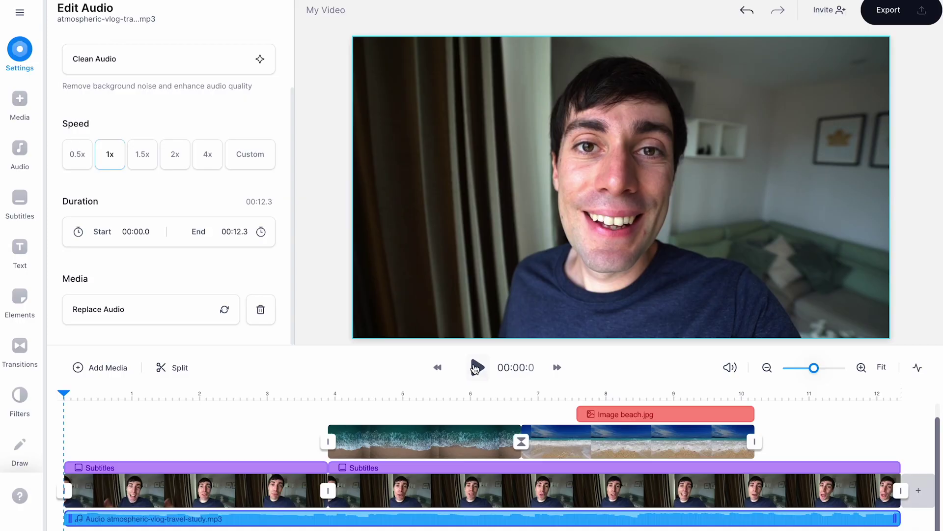
click(477, 367)
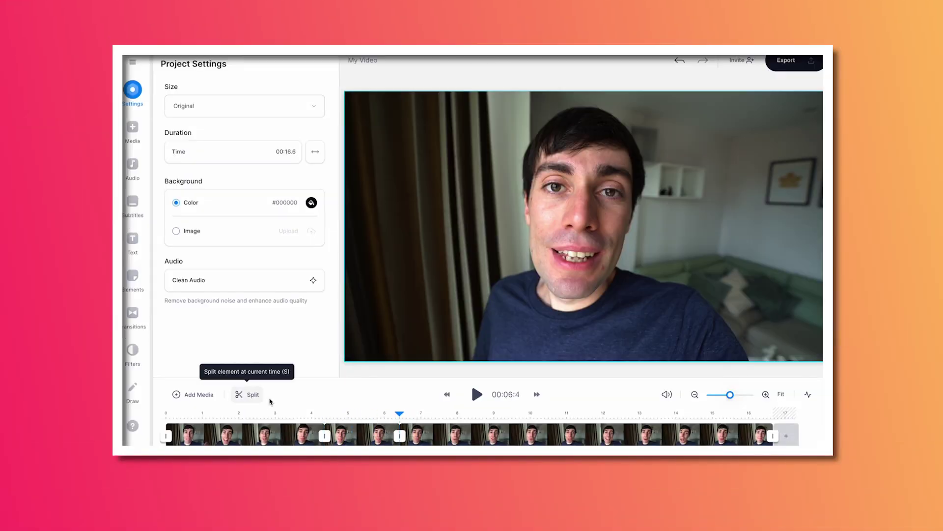
click(253, 395)
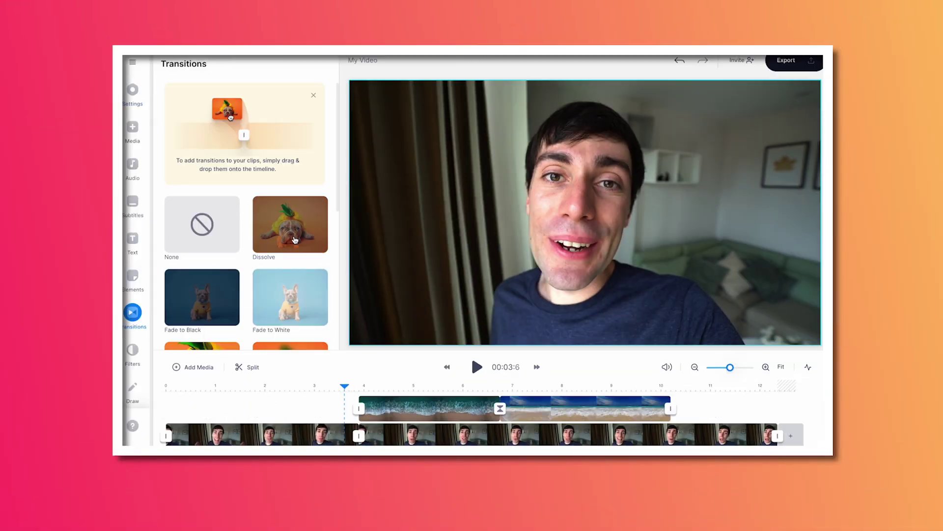
drag(295, 240, 495, 400)
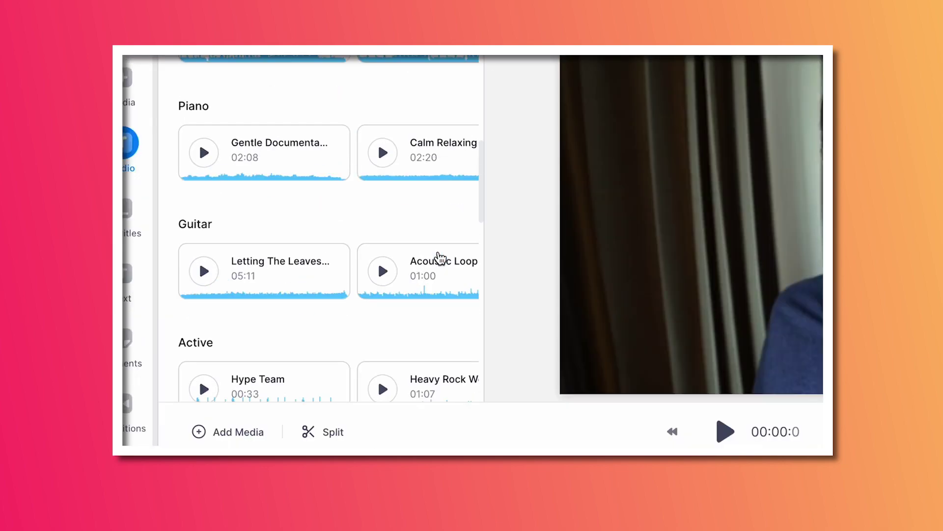
scroll(344, 246, down, 5)
click(288, 231)
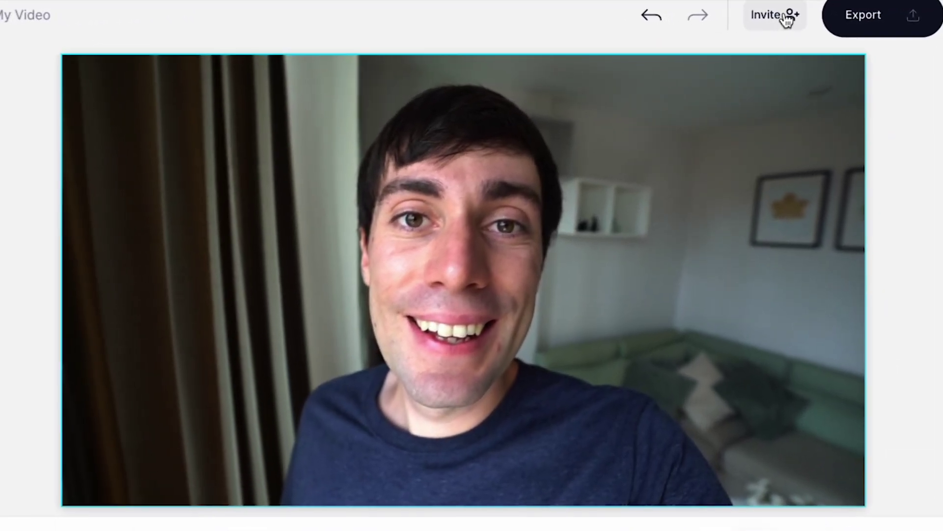
- View the form for inviting collaborators by email and close it without sending an invitation
click(855, 8)
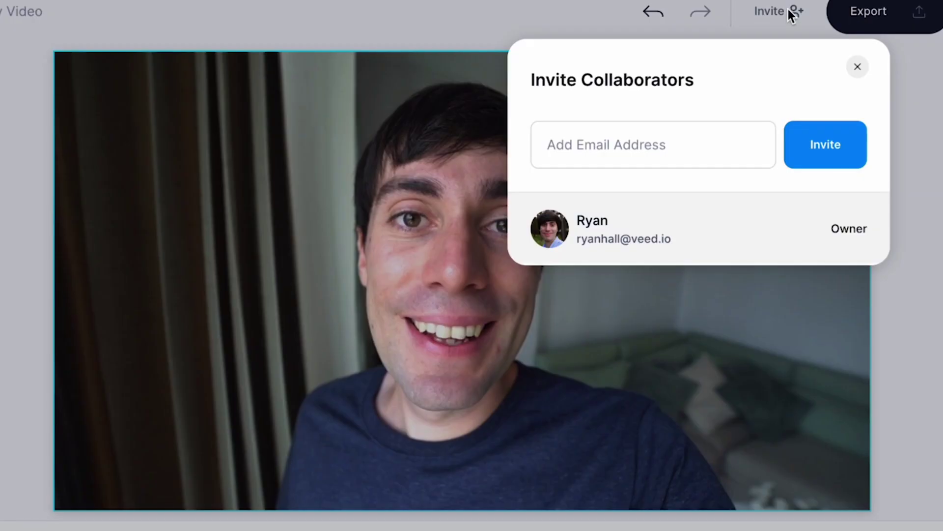
click(728, 133)
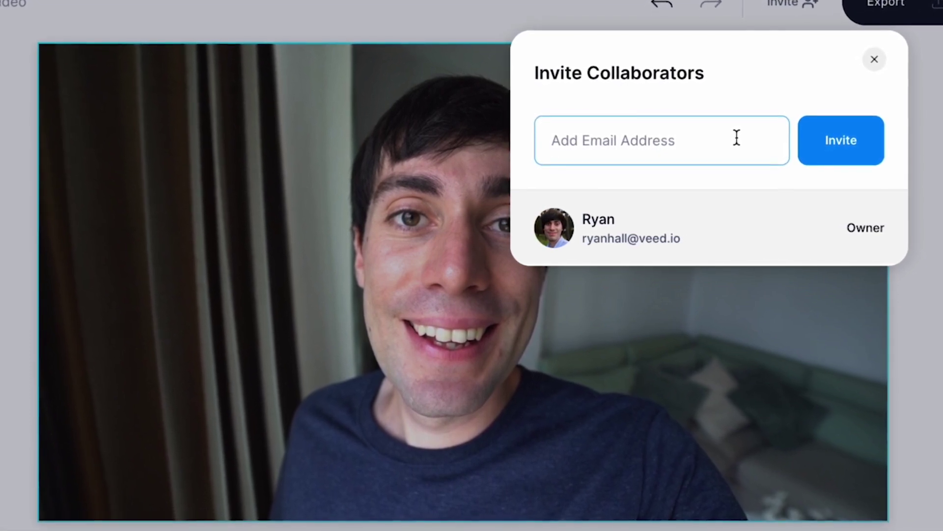
click(874, 62)
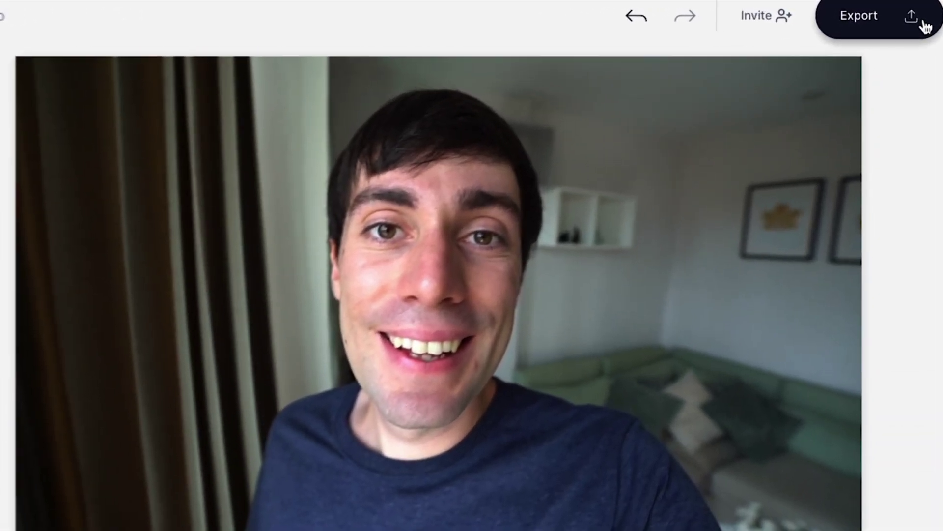
- Export the video using the HD quality preset
click(926, 14)
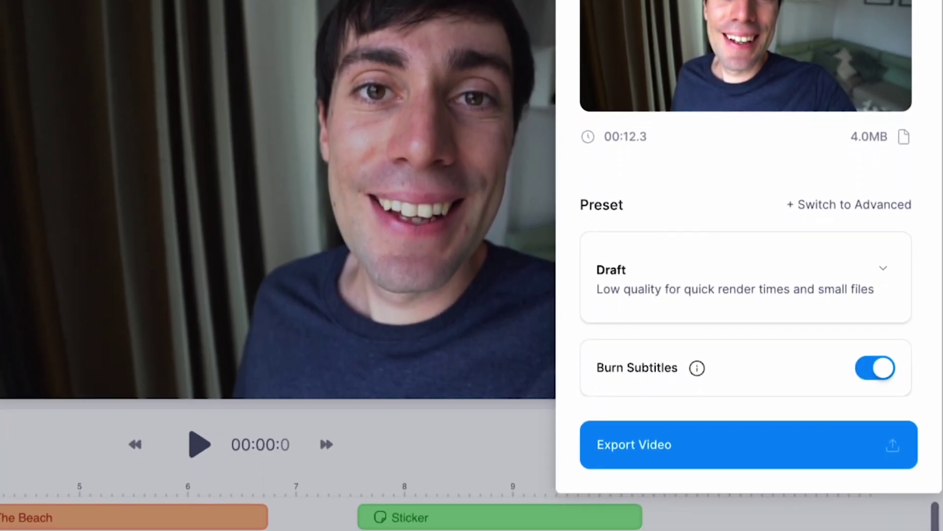
click(861, 267)
scroll(863, 267, down, 4)
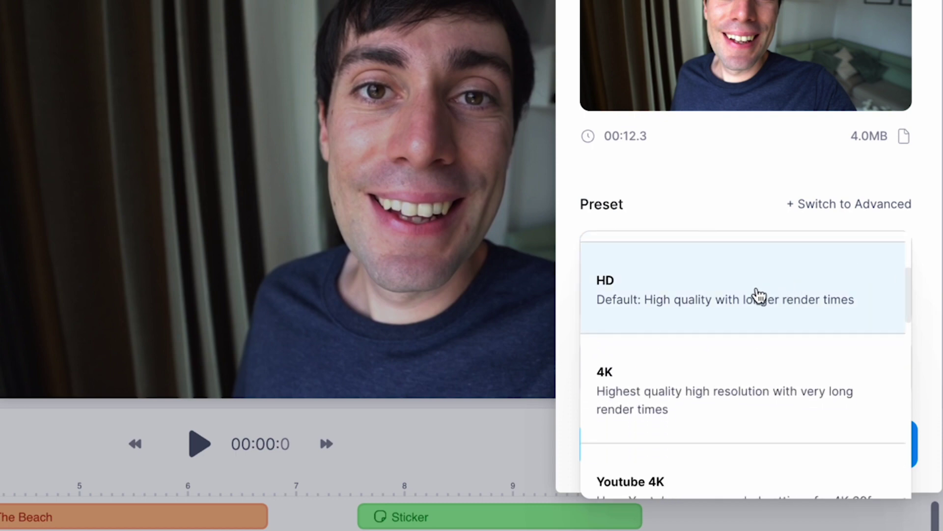
click(759, 295)
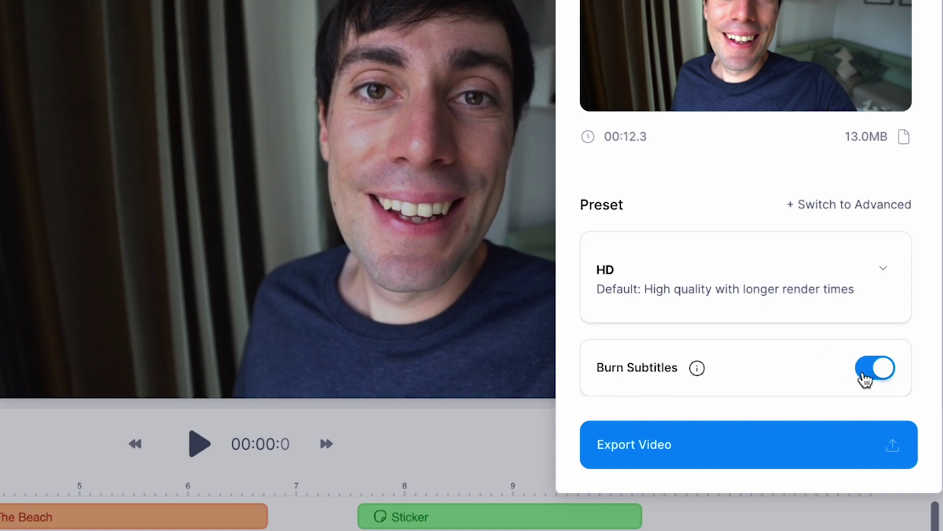
click(835, 458)
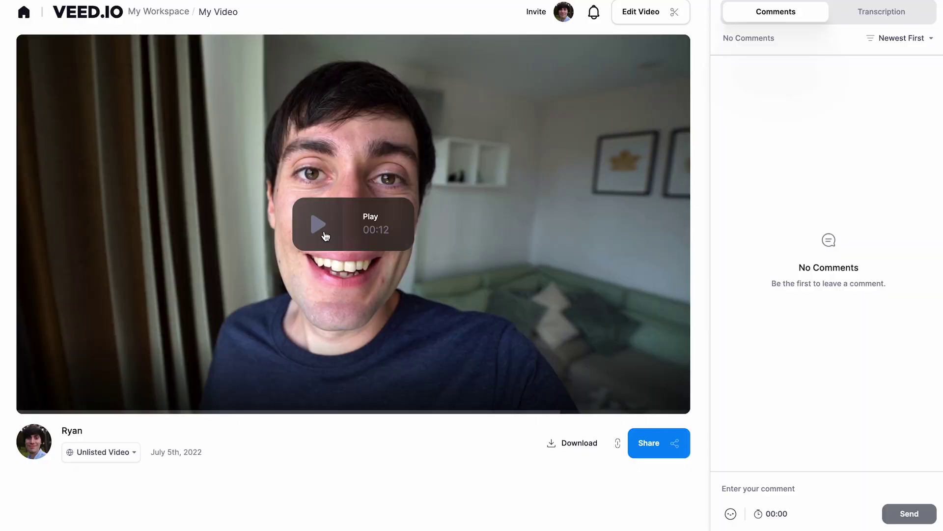
- Play the rendered video, and view its link, social and embed sharing options without sharing it
click(323, 231)
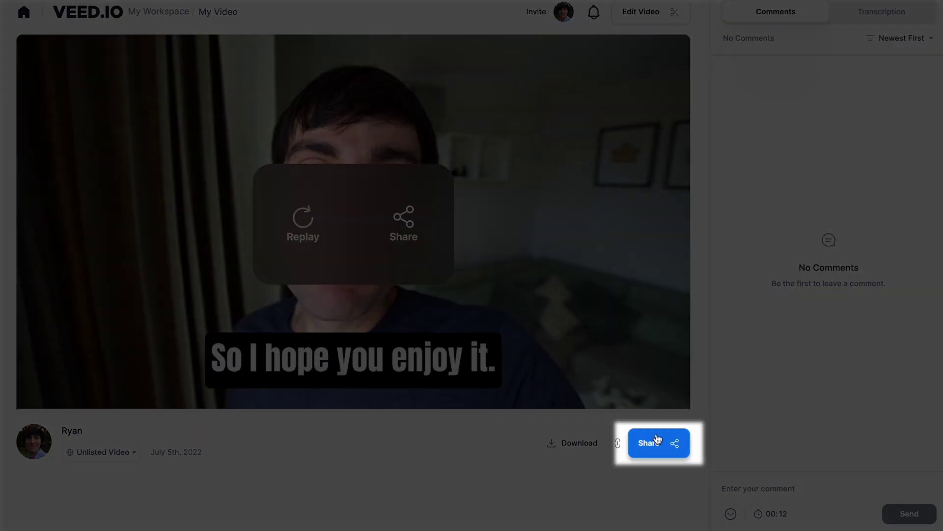
click(657, 440)
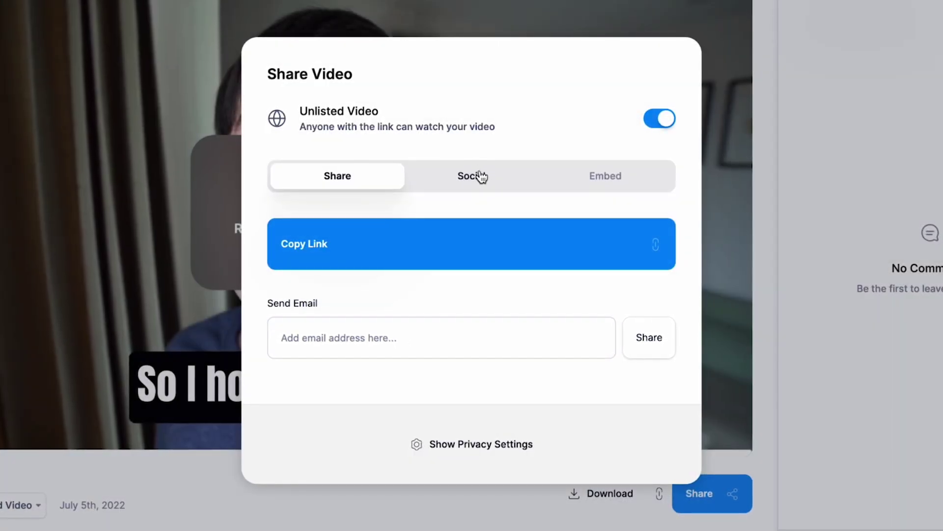
click(481, 176)
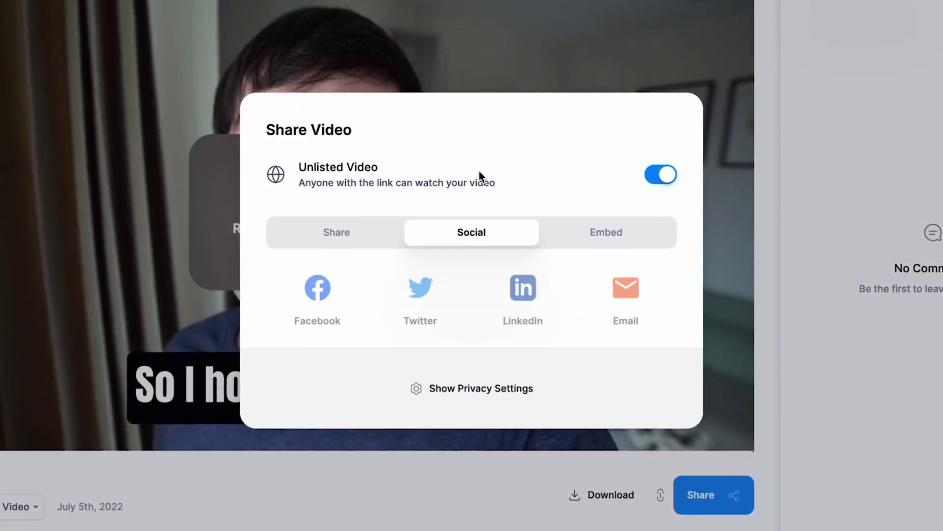
click(627, 234)
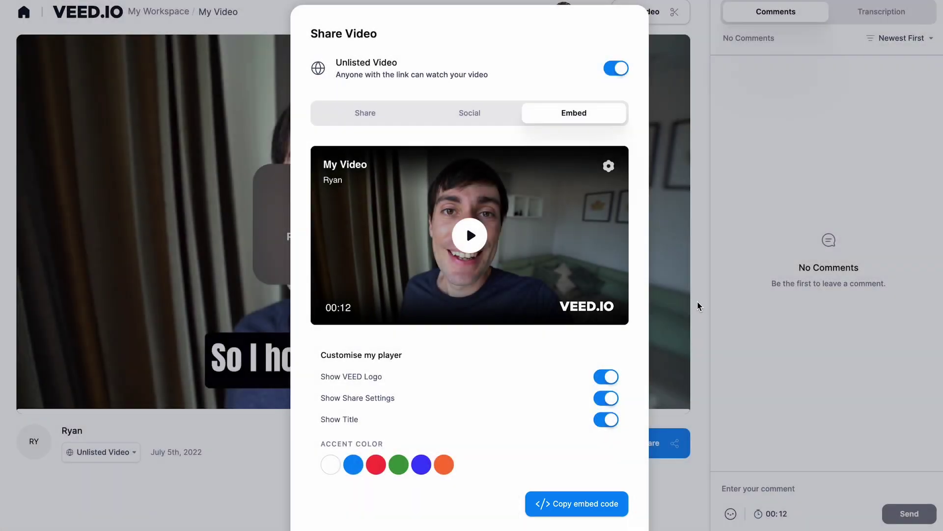
click(697, 301)
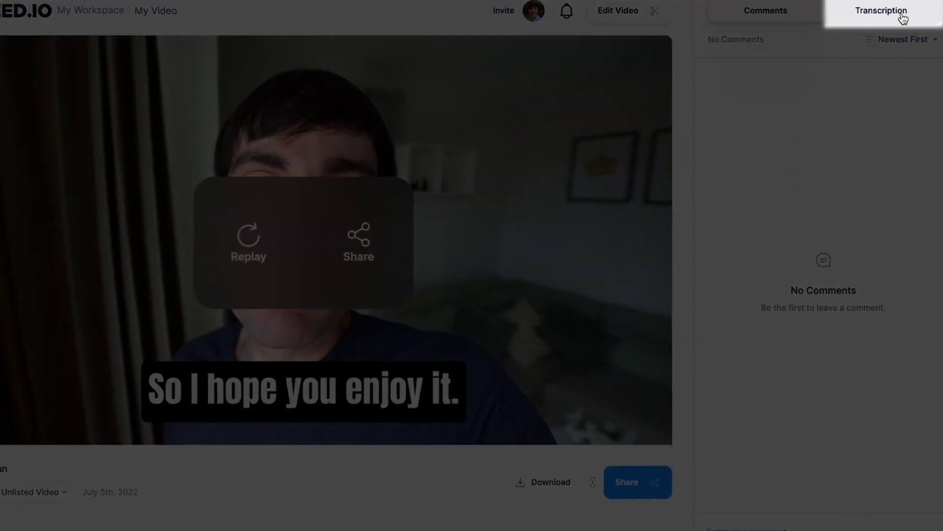
- View the rendered video's transcription and its visibility options
click(903, 19)
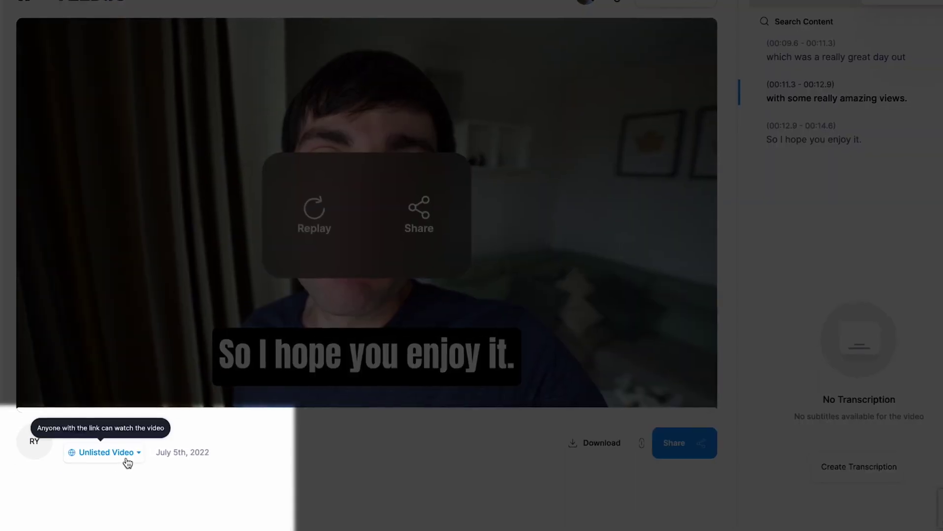
click(128, 462)
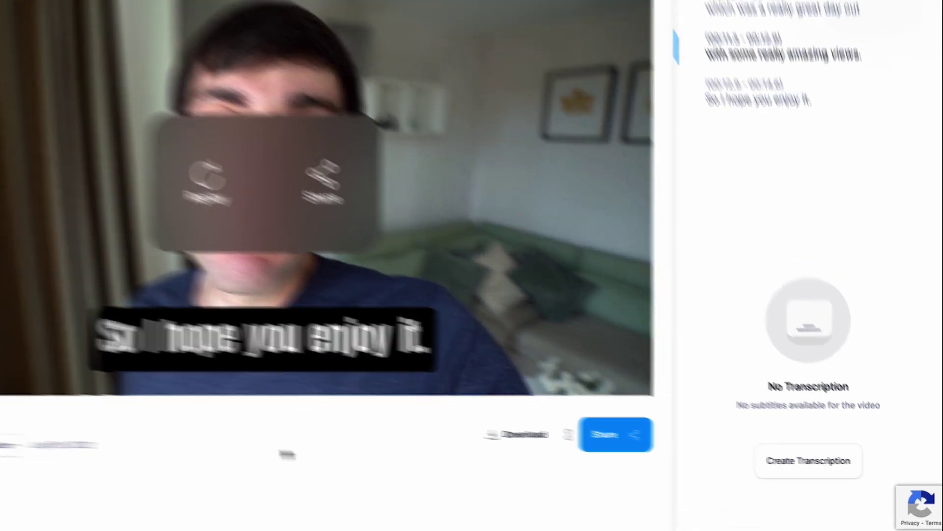
- Download the rendered video as an MP4 file
click(543, 439)
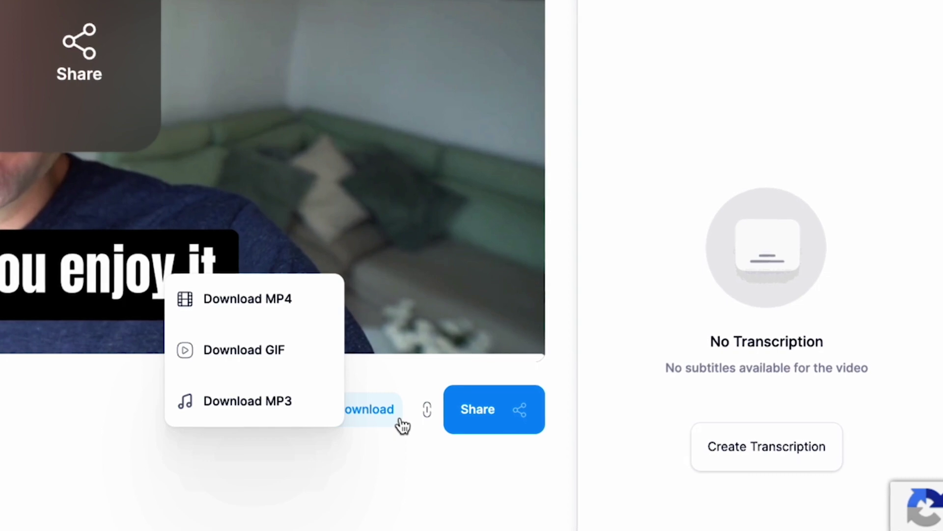
click(290, 302)
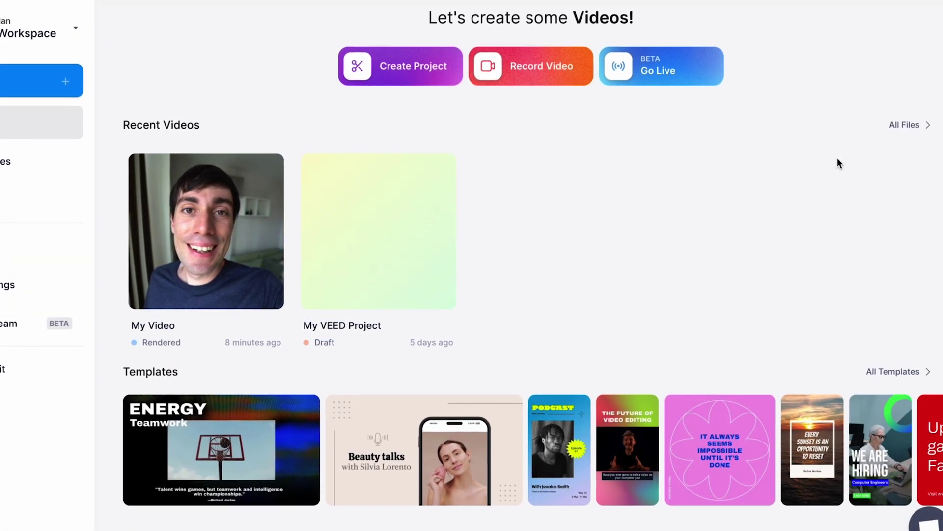
- Show all files in the workspace and open the options for My Video
click(906, 127)
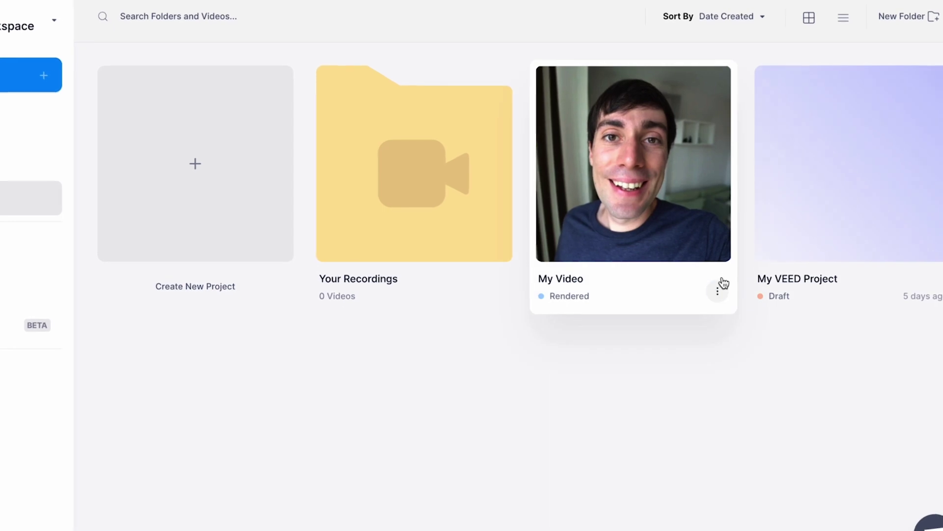
click(718, 290)
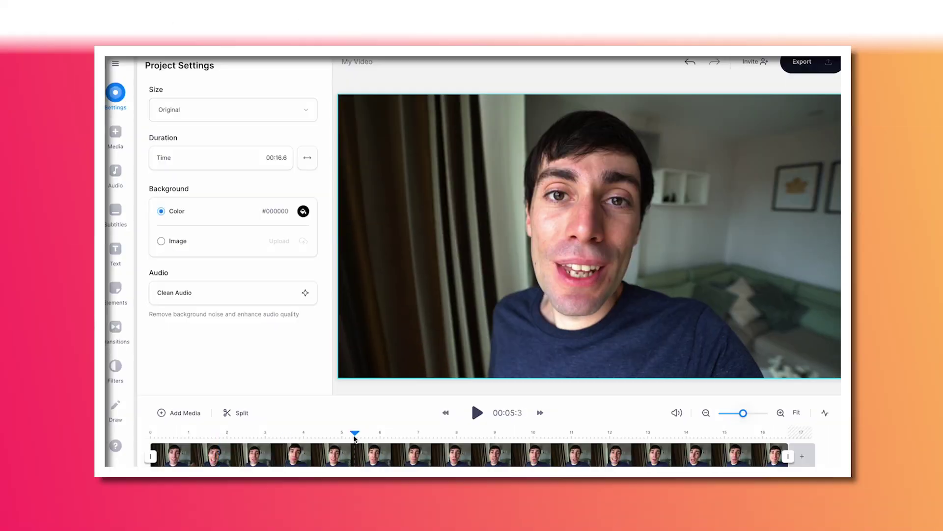
- Delete the section of the main footage between about 4.3 and 6.4 seconds
key(Delete)
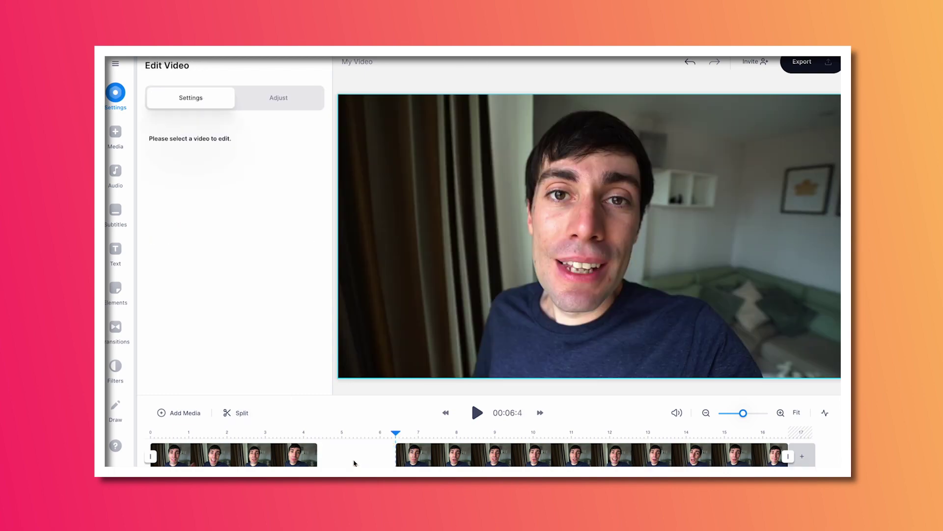